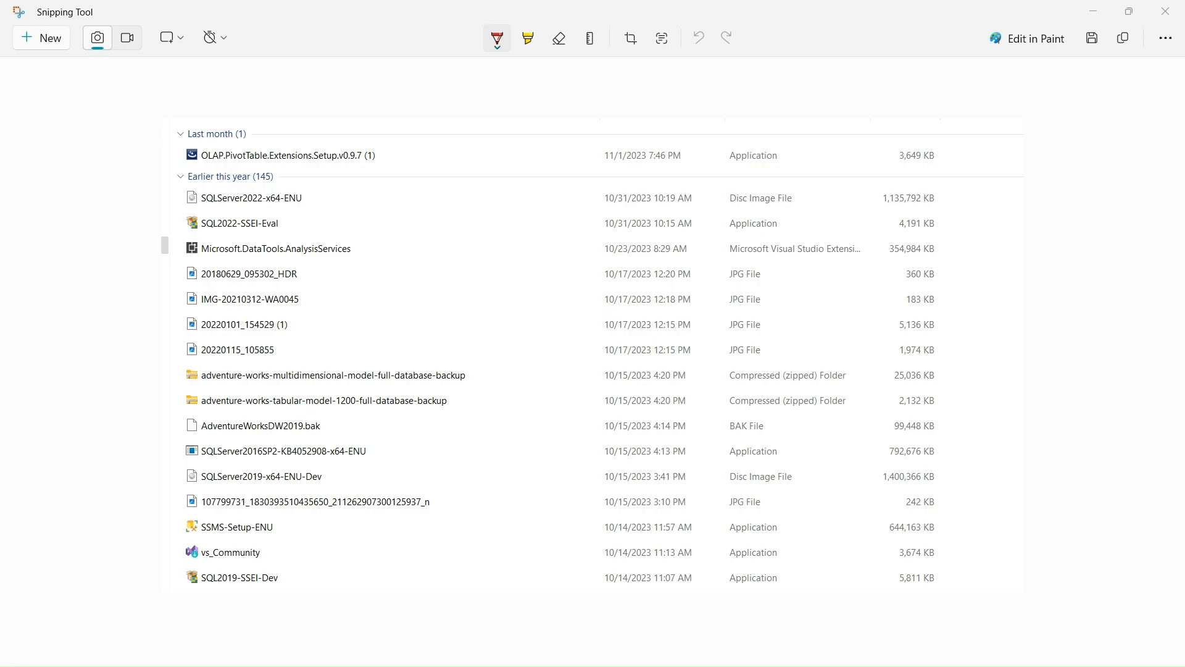
Switch to the browser and look over the sample database files in the Learn-ShareChannel GitHub repository.
{"action": "key", "text": "alt+Tab"}
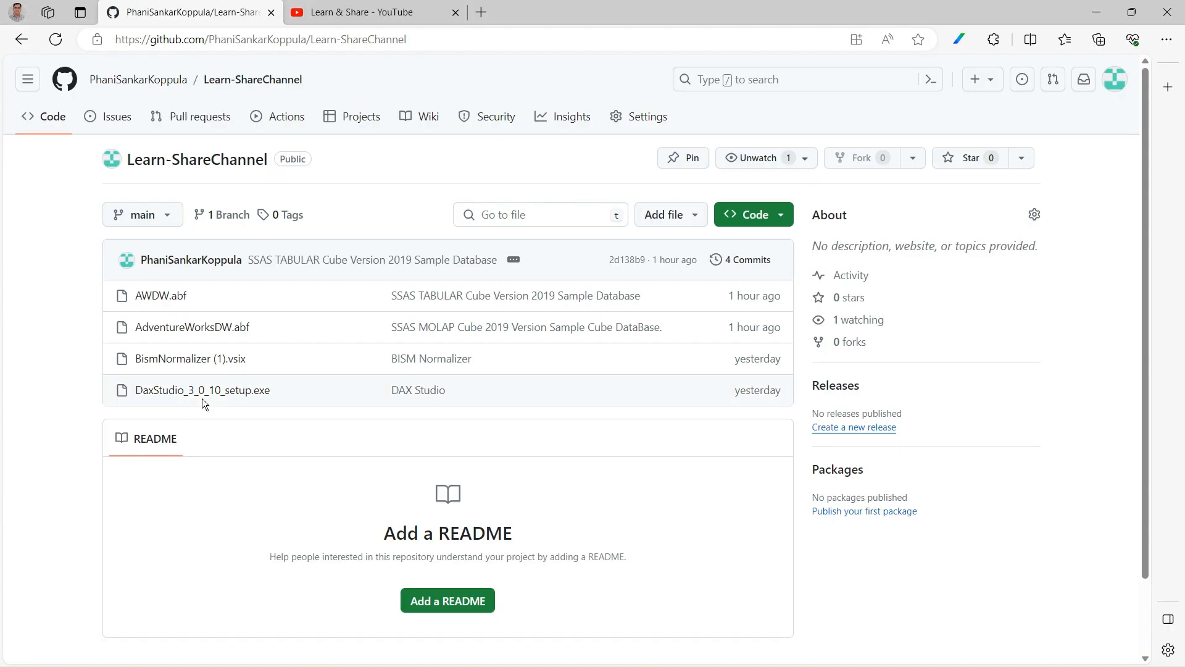
{"action": "right_click", "coordinate": [425, 41]}
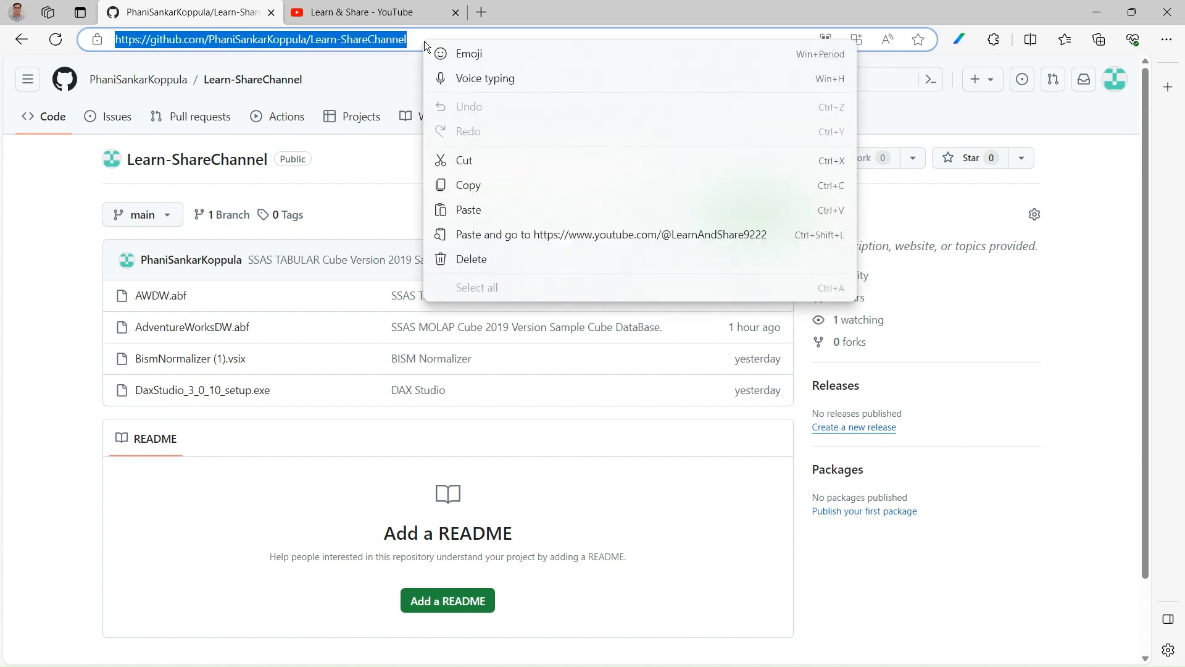
{"action": "left_click", "coordinate": [42, 229]}
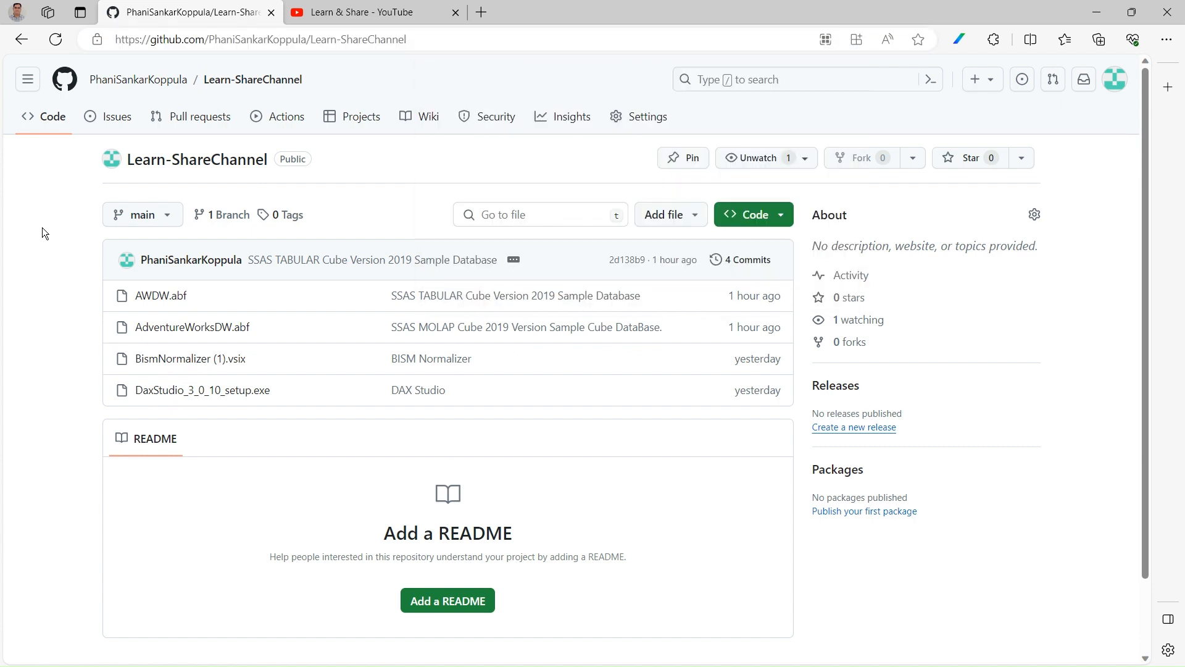
{"action": "right_click", "coordinate": [412, 41]}
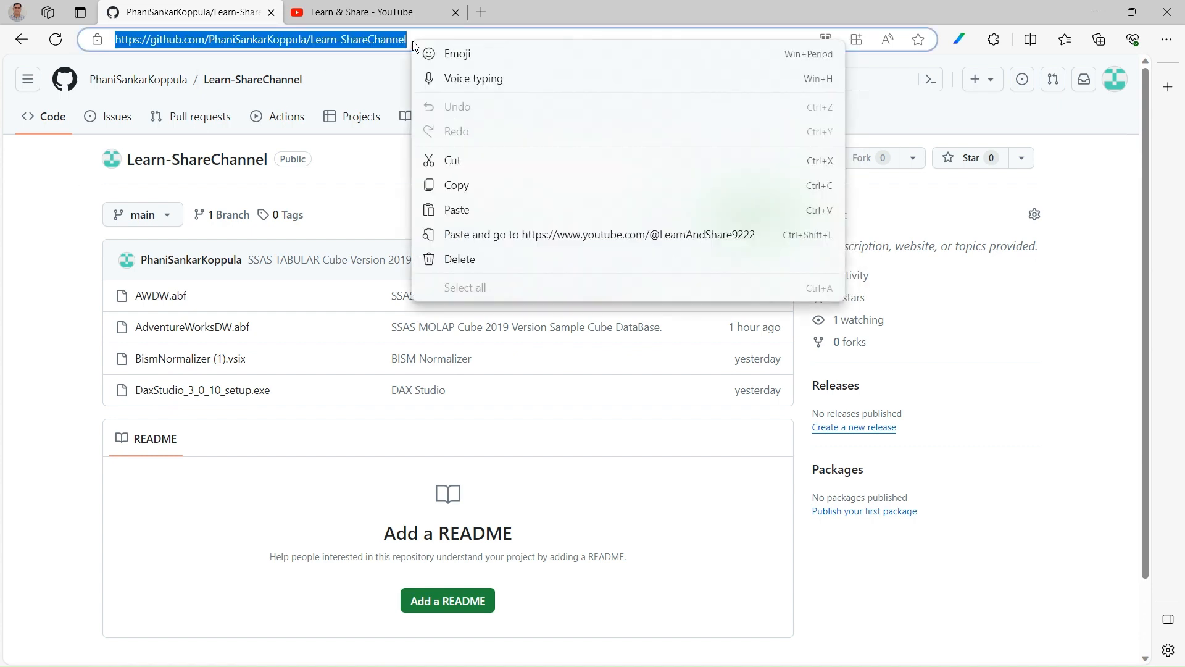
{"action": "left_click", "coordinate": [25, 219]}
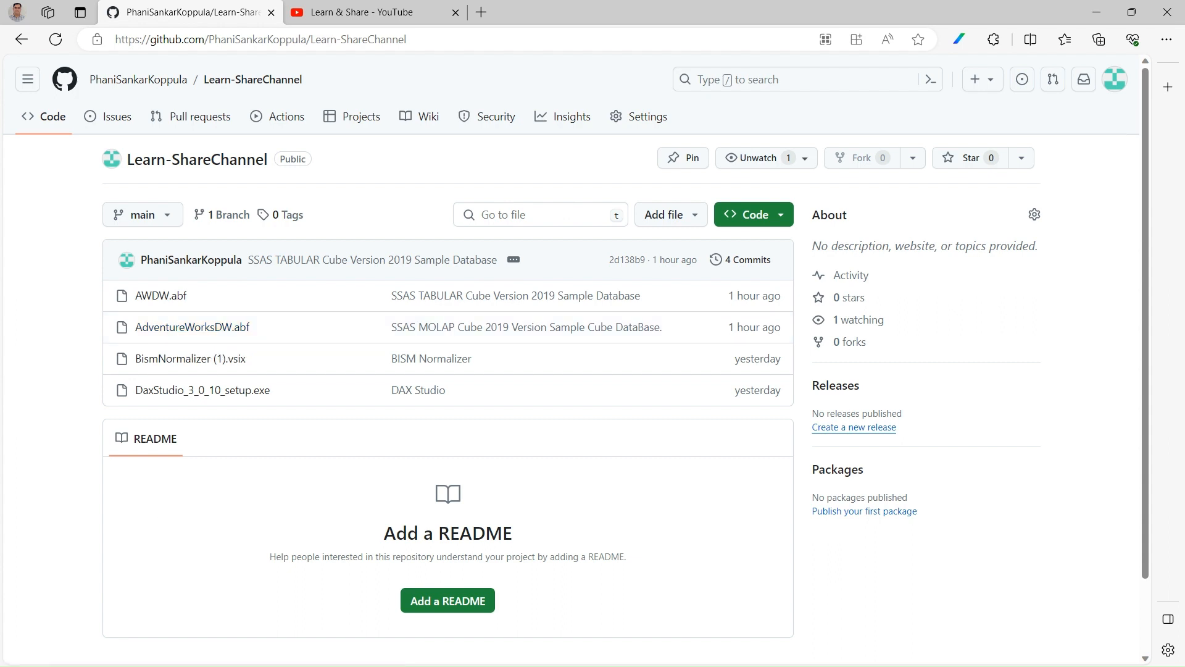
Switch to SQL Server Management Studio and widen Object Explorer to fit the full server names.
{"action": "key", "text": "alt+Tab"}
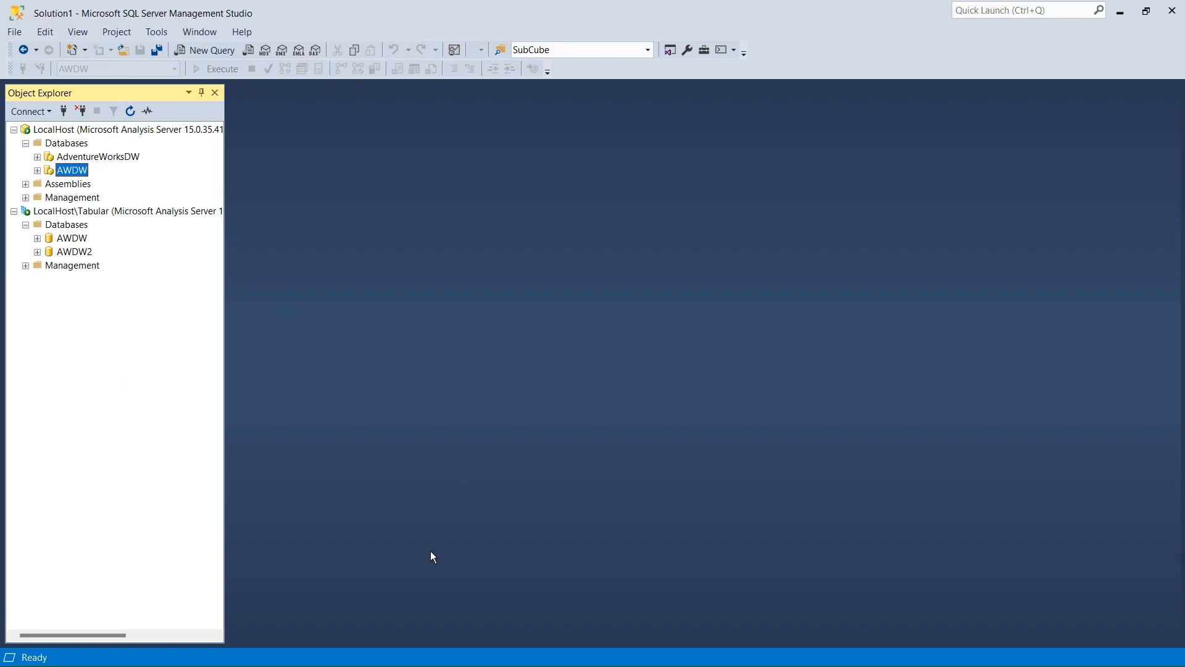
{"action": "left_click", "coordinate": [146, 378]}
{"action": "left_click_drag", "start_coordinate": [228, 181], "coordinate": [489, 187]}
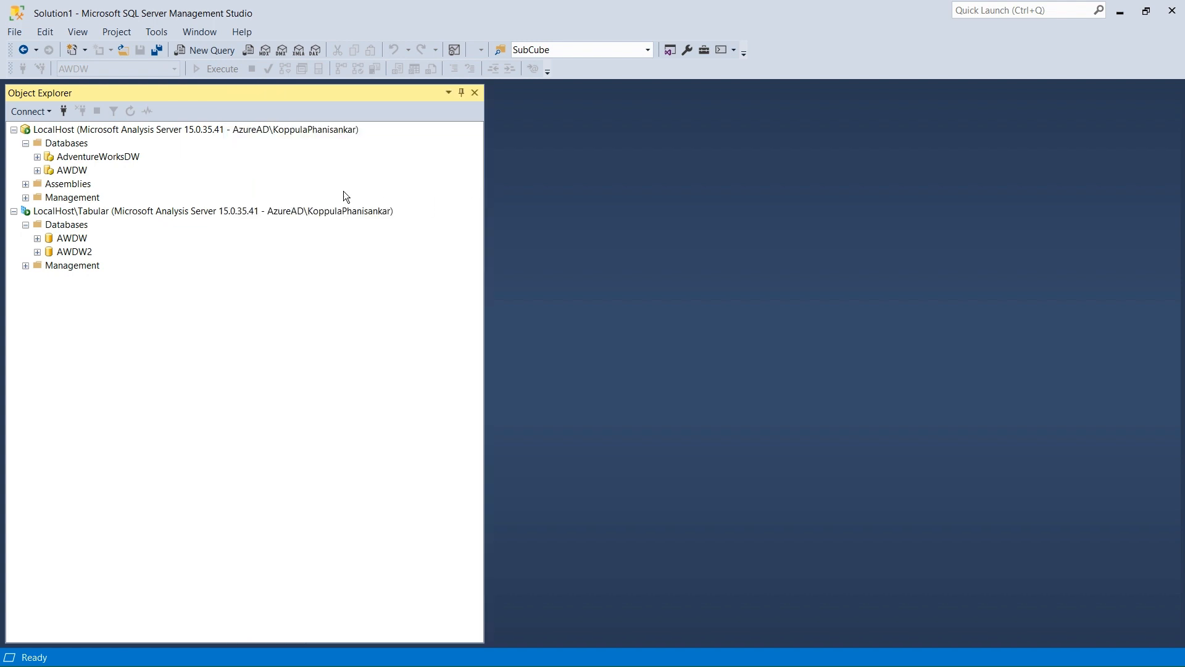
{"action": "left_click", "coordinate": [246, 213]}
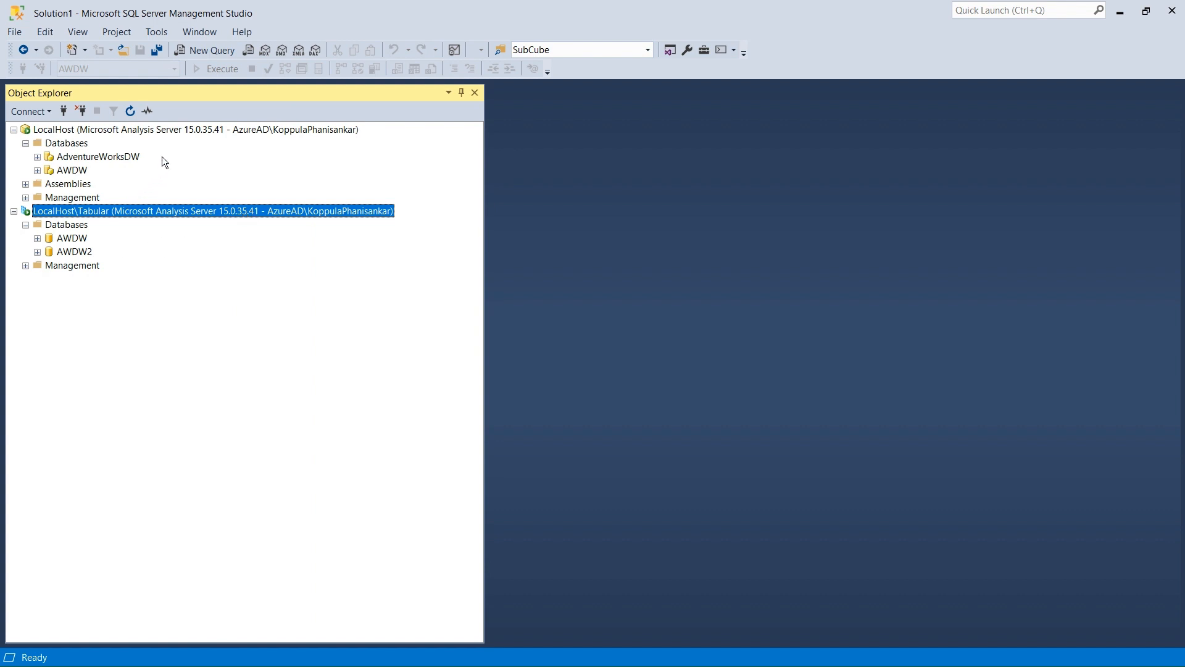
Open the Restore Database dialog for the Databases folder of the LocalHost Analysis Services server.
{"action": "left_click", "coordinate": [57, 132]}
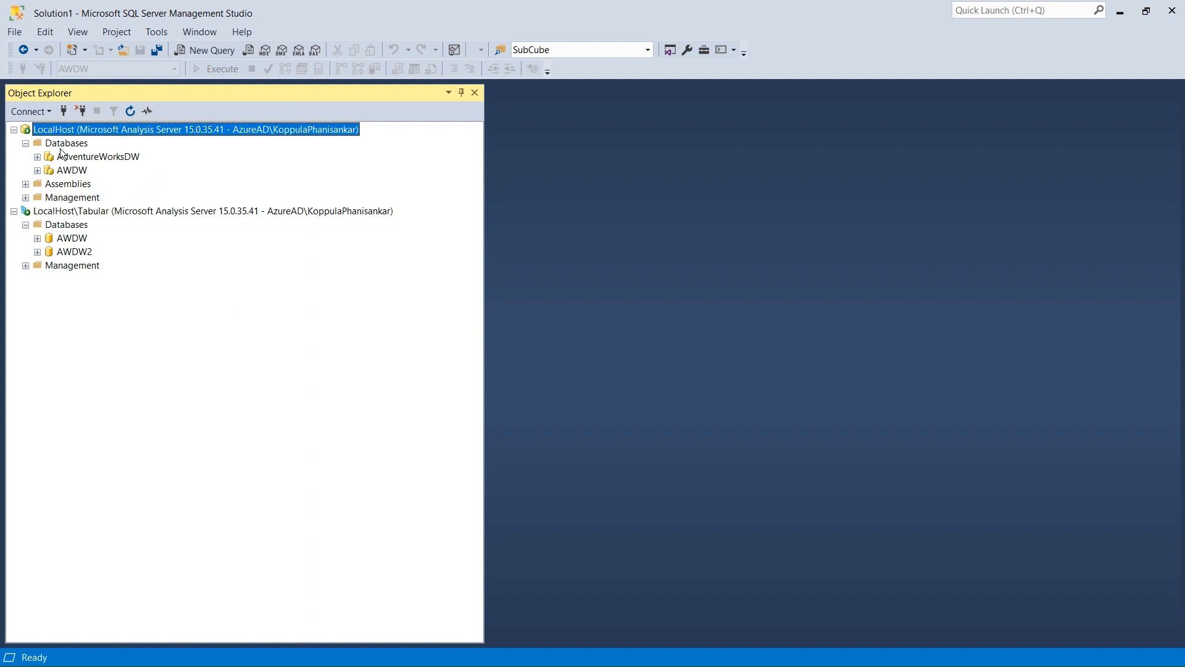
{"action": "left_click", "coordinate": [61, 144]}
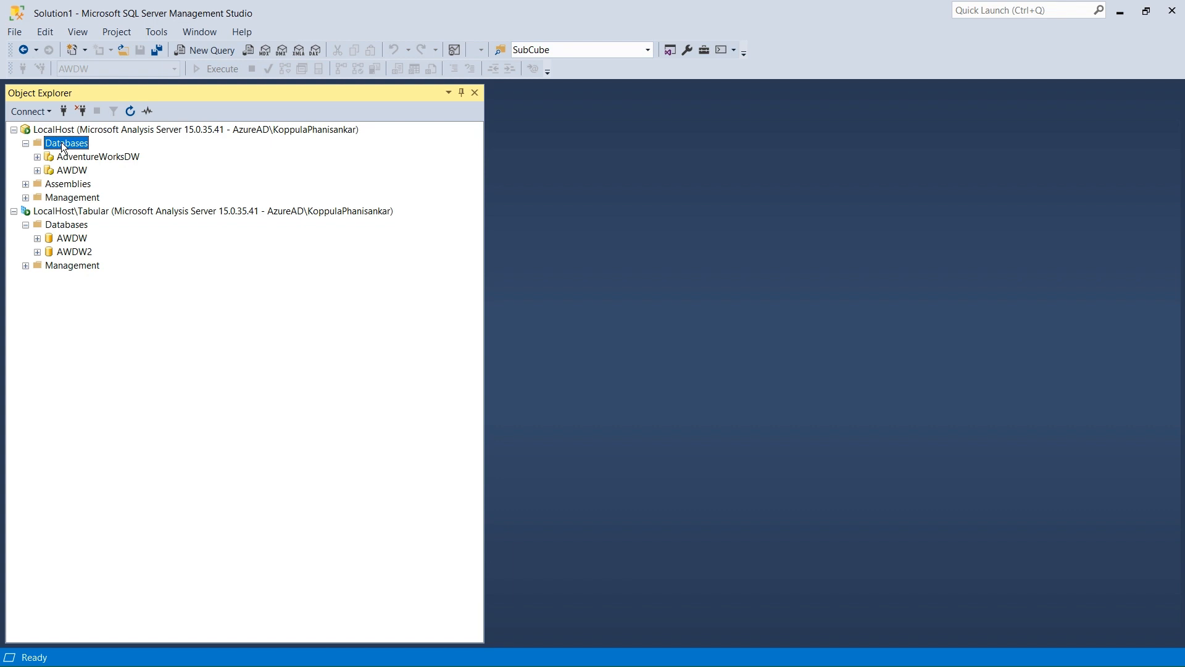
{"action": "right_click", "coordinate": [63, 147]}
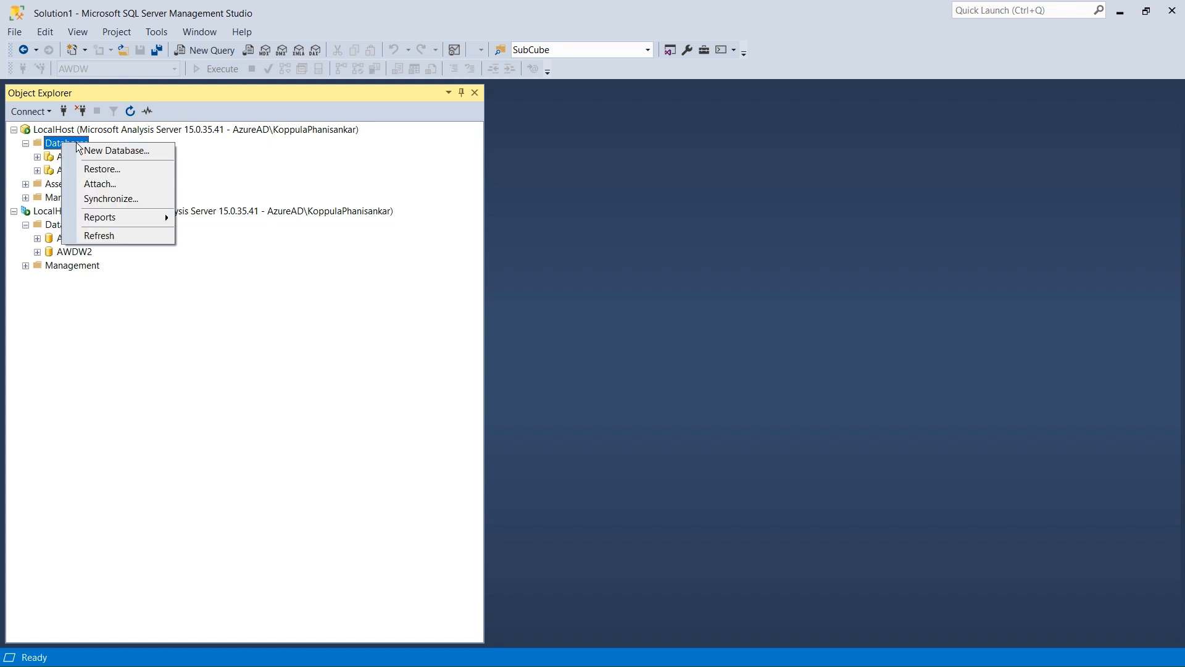
{"action": "left_click", "coordinate": [114, 171]}
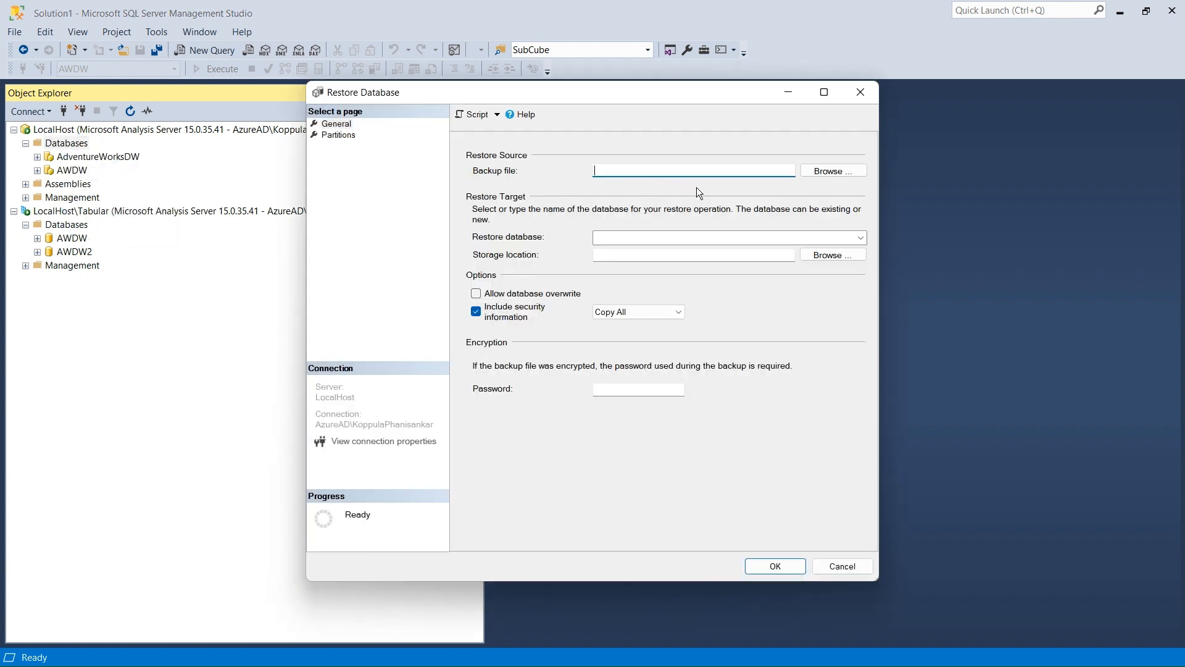
Choose AdventureWorksDW.abf from the server's OLAP\Backup folder as the backup file to restore.
{"action": "left_click", "coordinate": [823, 176]}
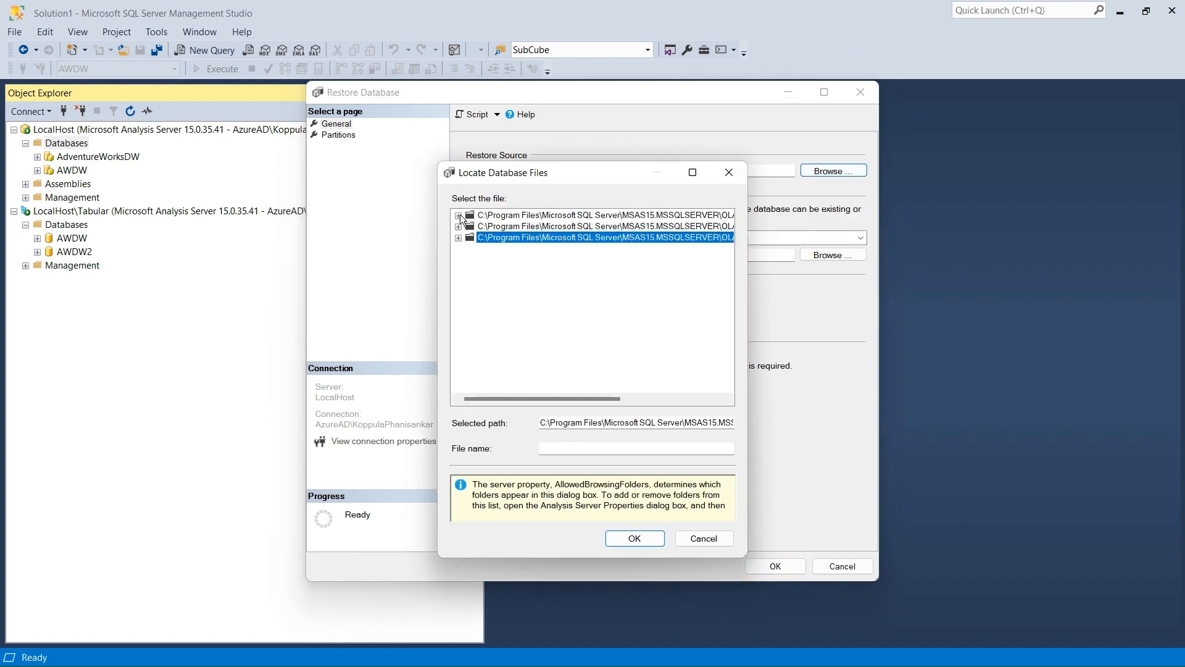
{"action": "left_click", "coordinate": [457, 215]}
{"action": "left_click", "coordinate": [692, 175]}
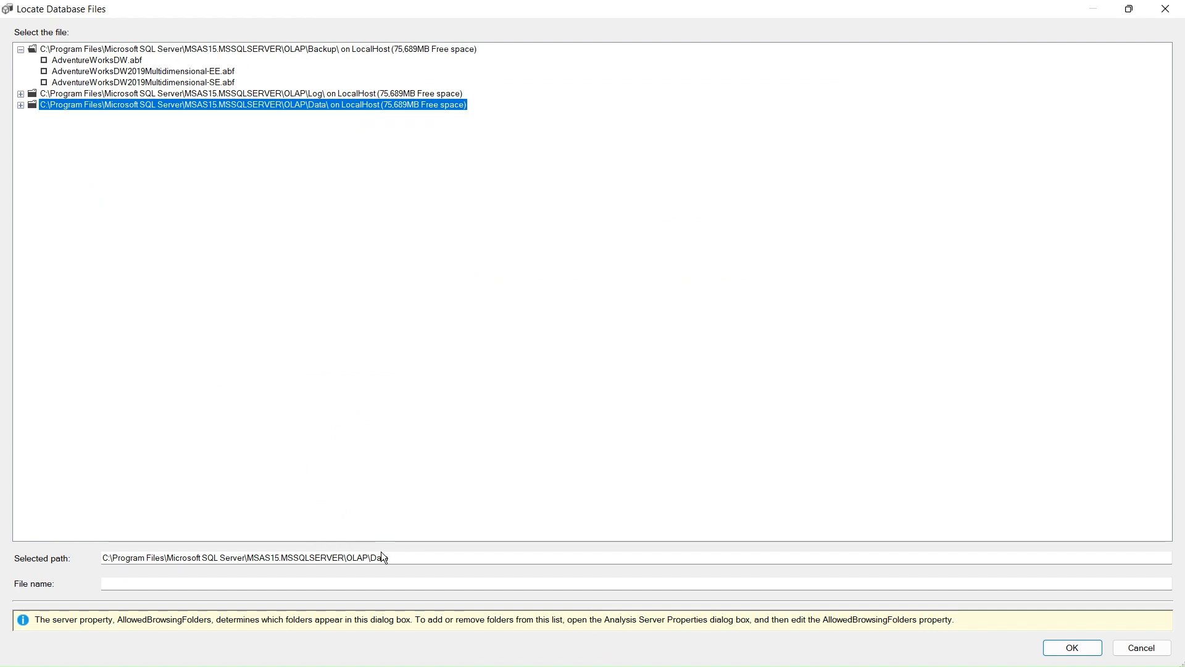
{"action": "left_click_drag", "start_coordinate": [403, 556], "coordinate": [105, 558]}
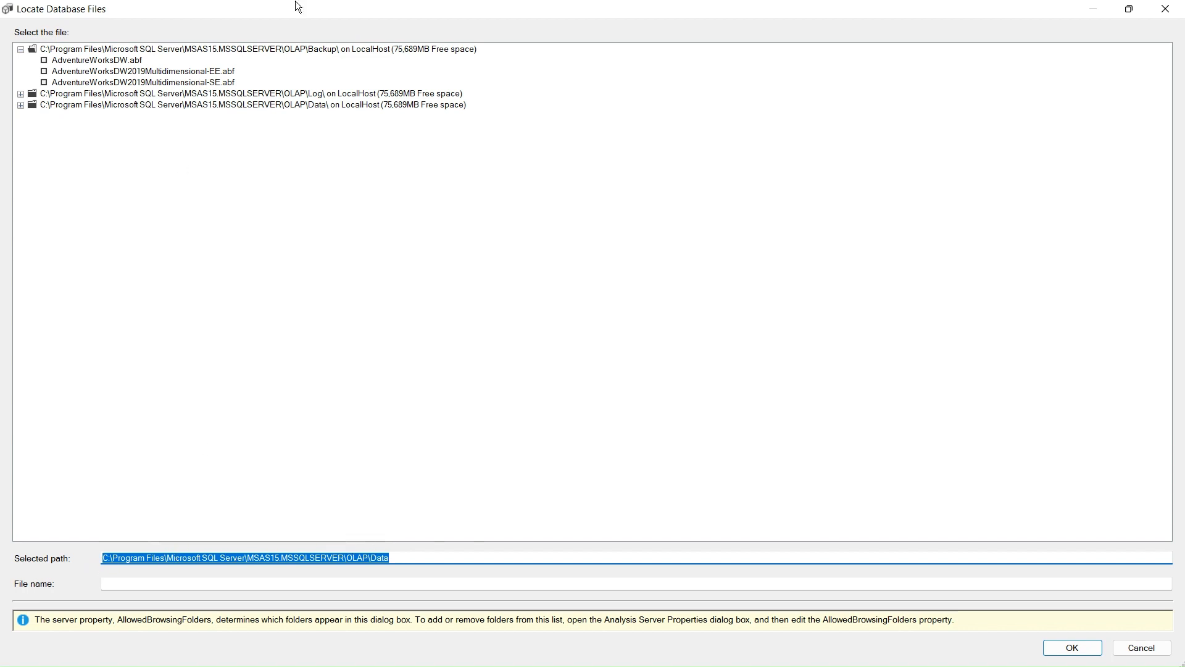
{"action": "left_click", "coordinate": [406, 557]}
{"action": "left_click", "coordinate": [299, 50]}
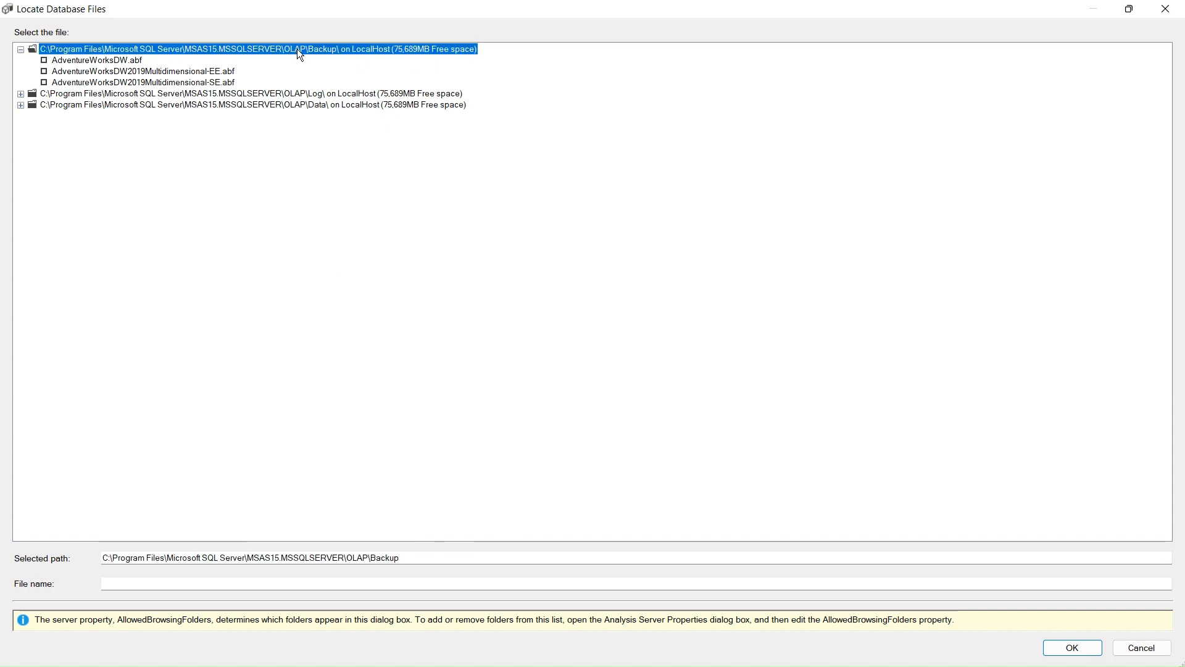
{"action": "left_click", "coordinate": [107, 62]}
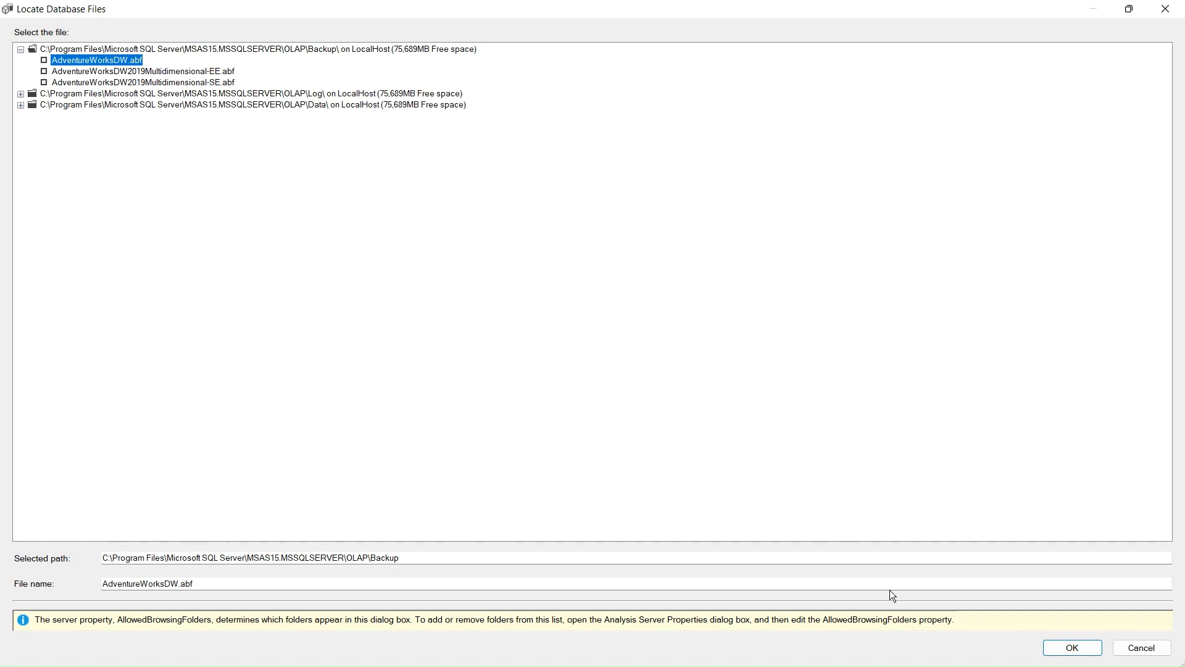
{"action": "left_click", "coordinate": [1073, 648]}
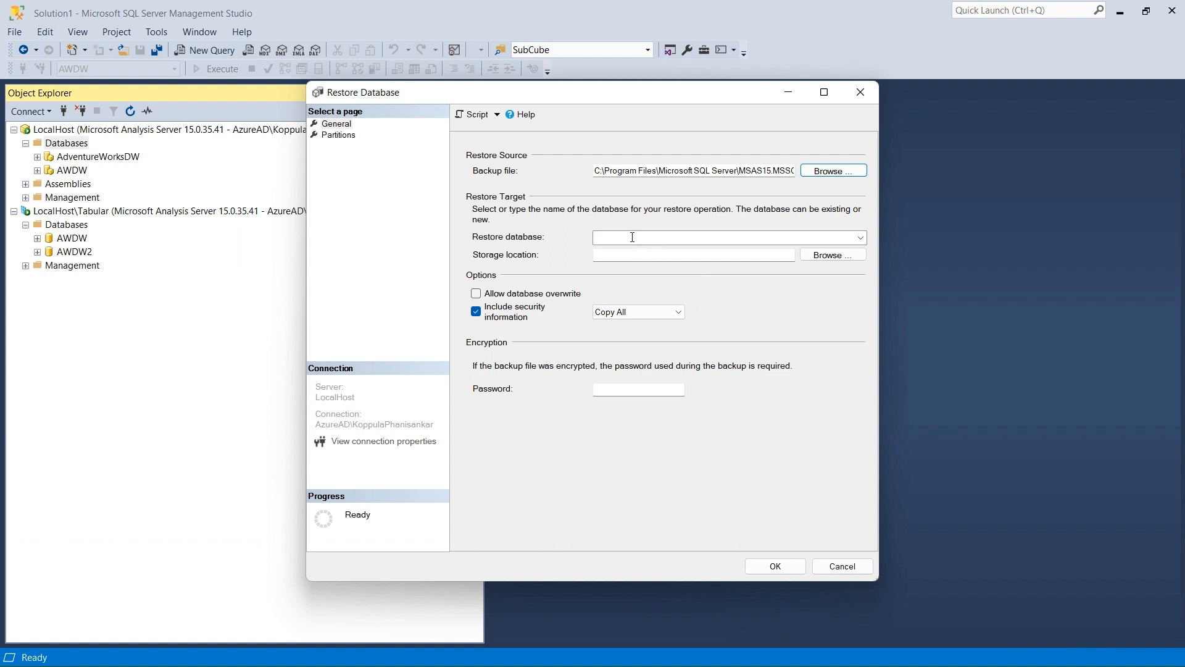
Name the restore database AWDW_Traning and set its storage location to the server's OLAP\Data folder.
{"action": "left_click", "coordinate": [861, 235]}
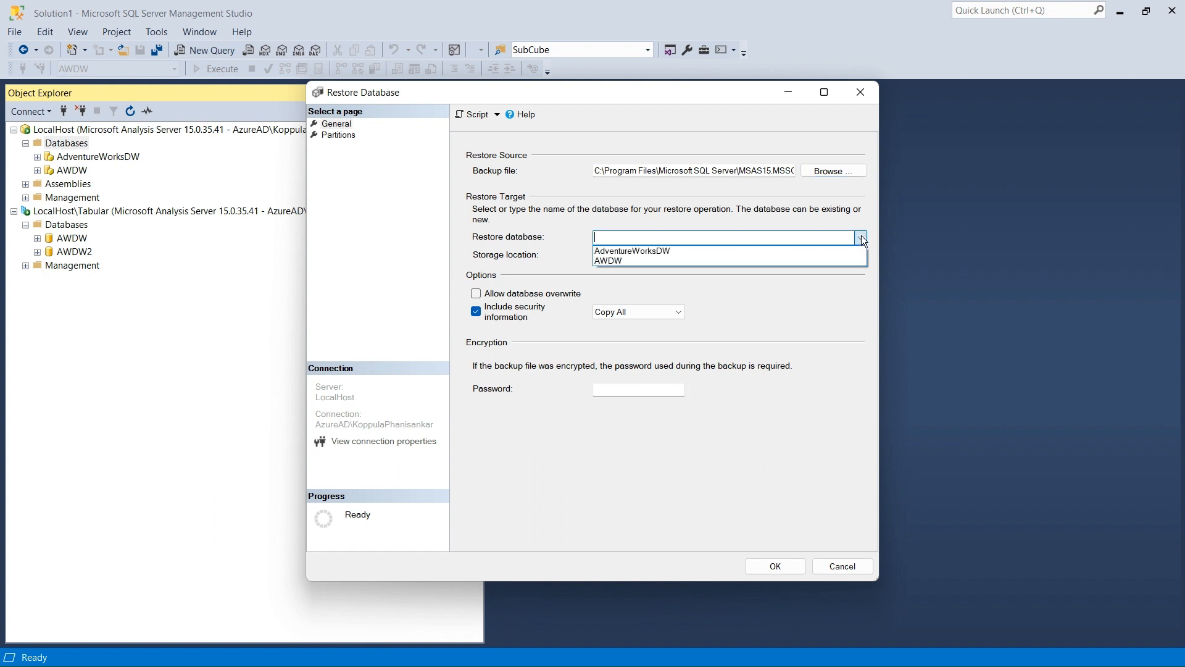
{"action": "left_click", "coordinate": [540, 224]}
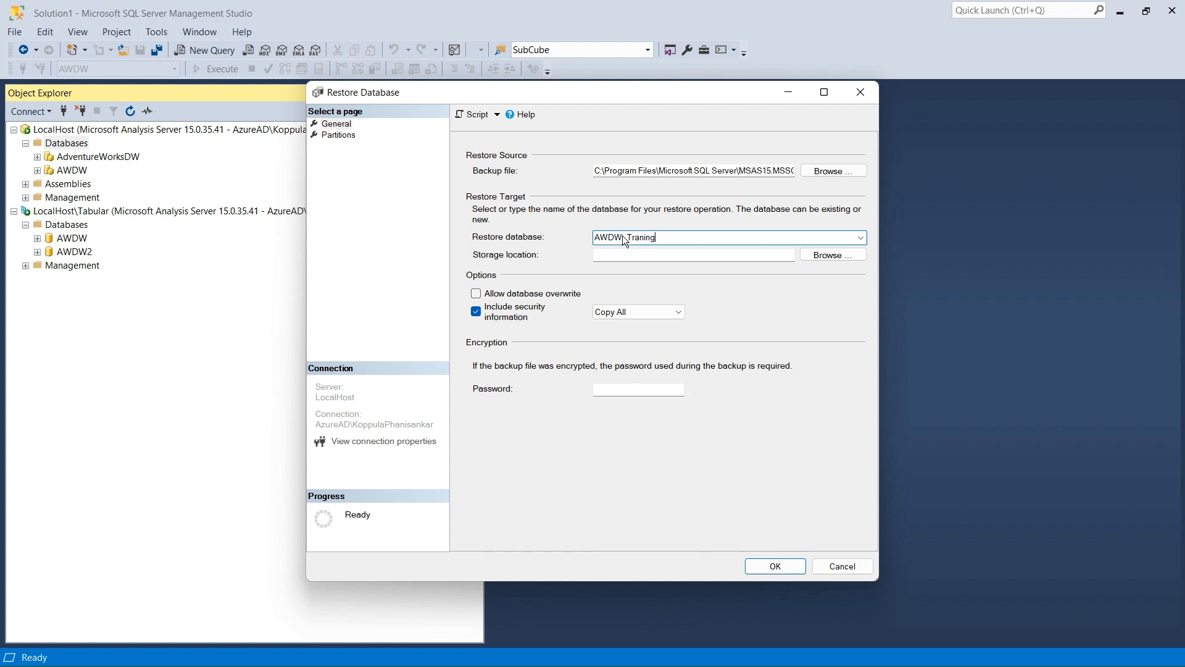
{"action": "left_click", "coordinate": [827, 255]}
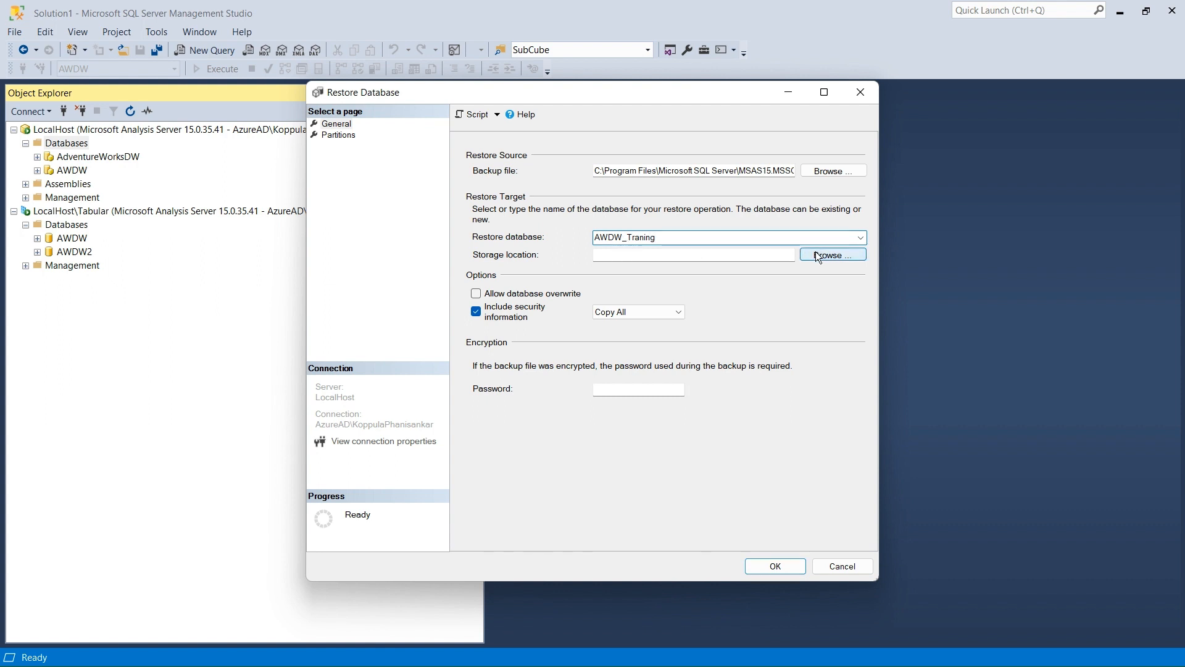
{"action": "left_click_drag", "start_coordinate": [569, 423], "coordinate": [700, 415]}
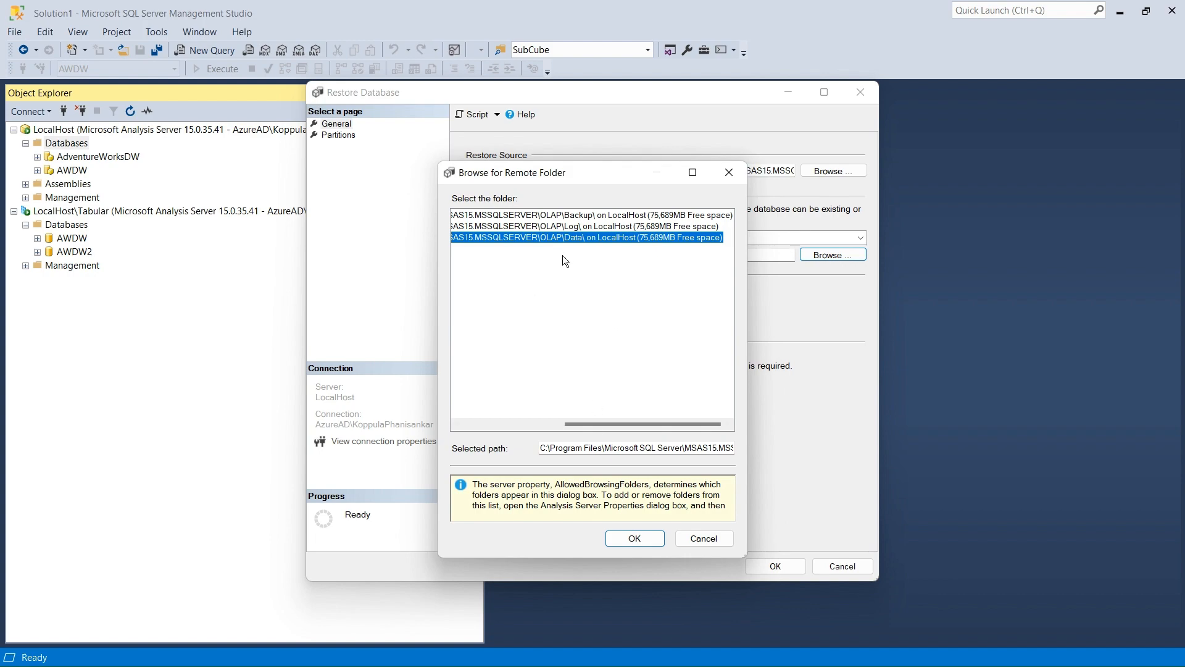
{"action": "left_click", "coordinate": [693, 172]}
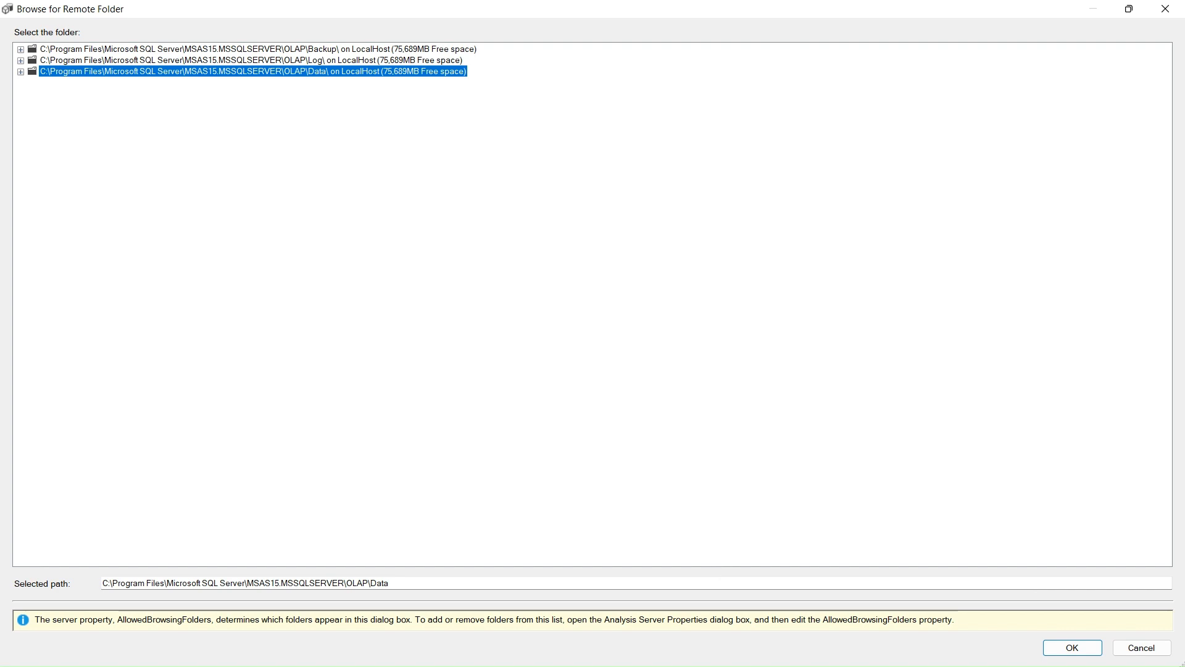
{"action": "left_click", "coordinate": [1074, 642]}
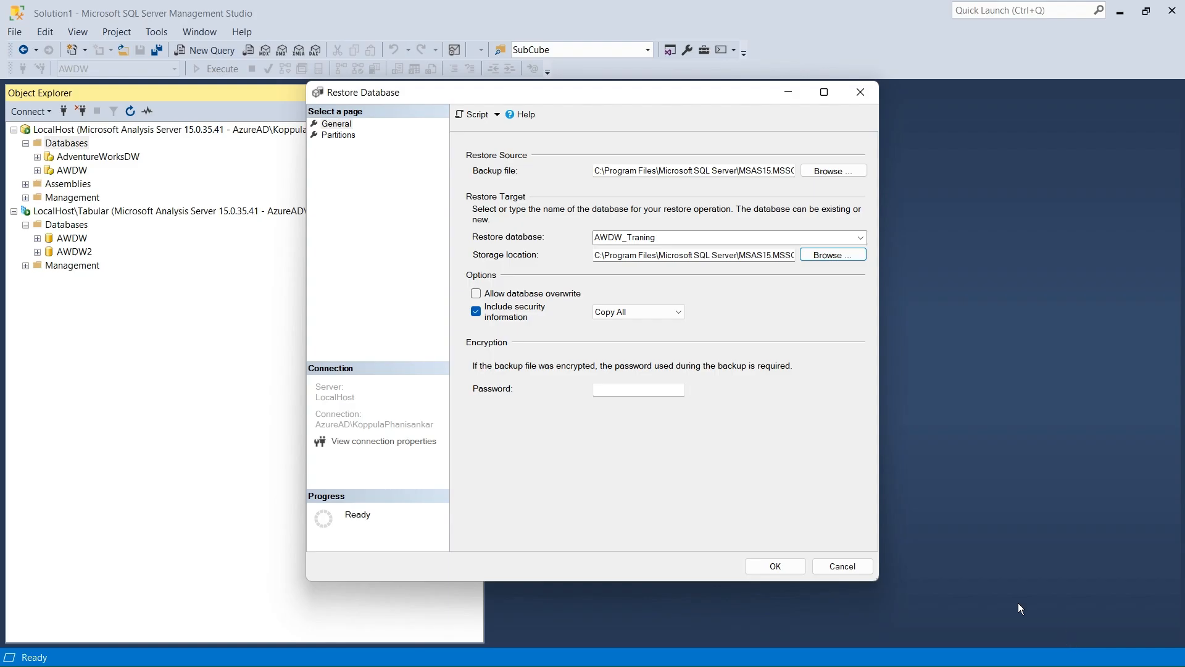
Allow database overwrite and run the restore of AWDW_Traning.
{"action": "left_click", "coordinate": [476, 294]}
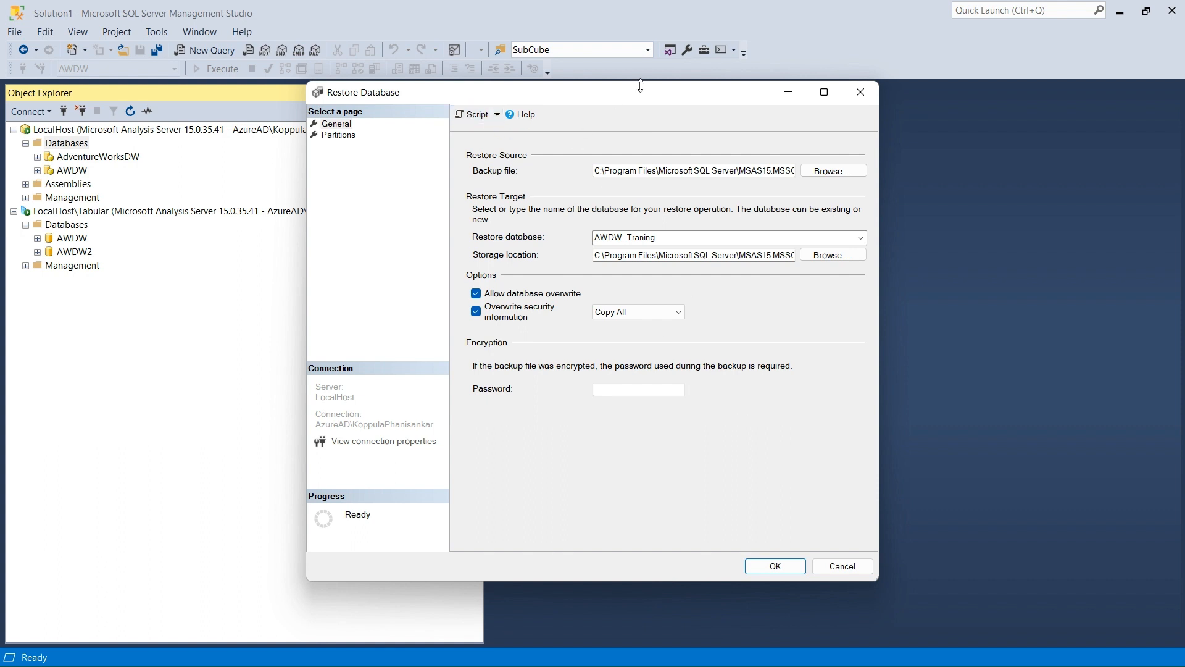
{"action": "left_click_drag", "start_coordinate": [639, 90], "coordinate": [392, 98]}
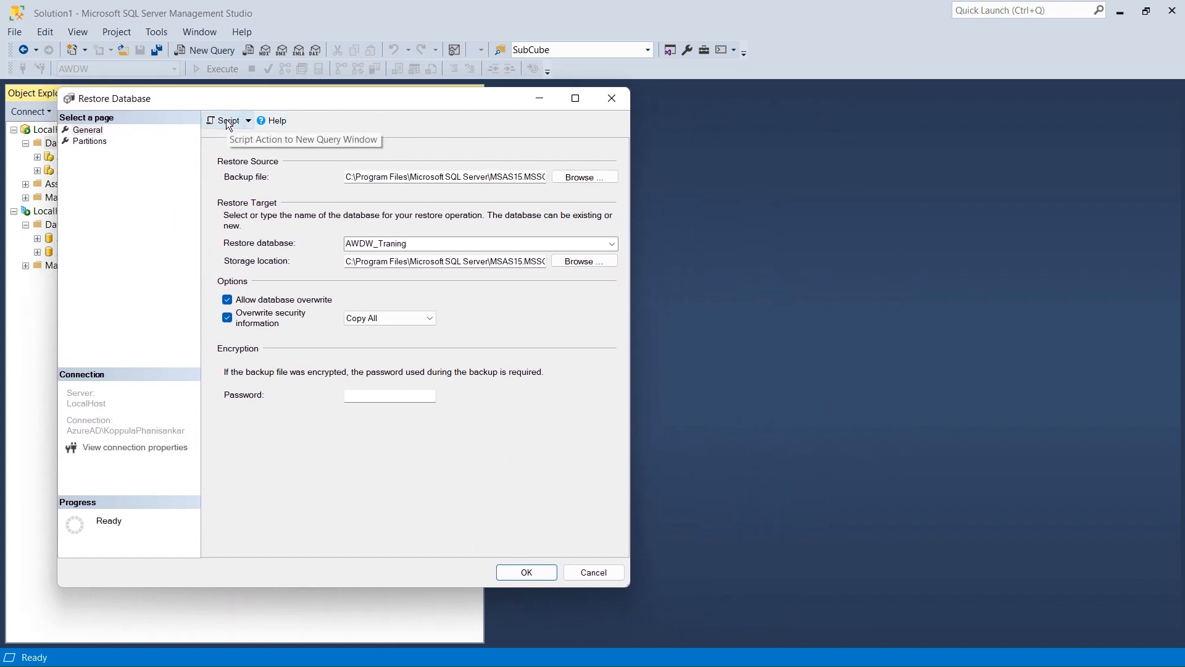
{"action": "left_click_drag", "start_coordinate": [310, 95], "coordinate": [536, 109]}
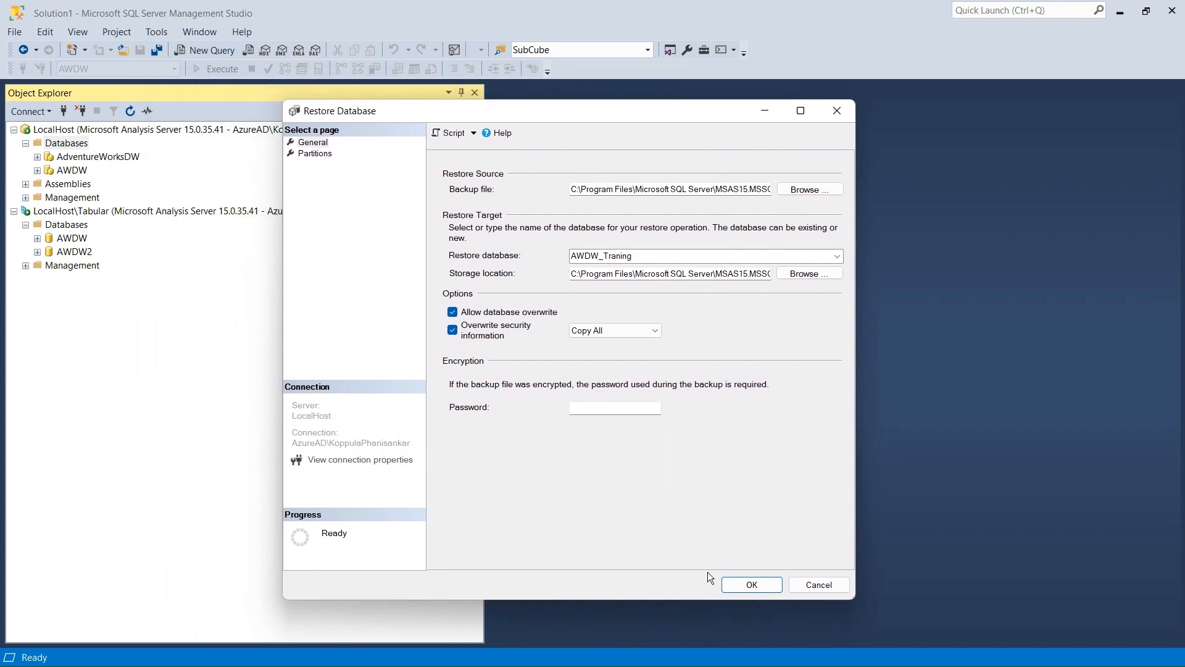
{"action": "left_click", "coordinate": [741, 583]}
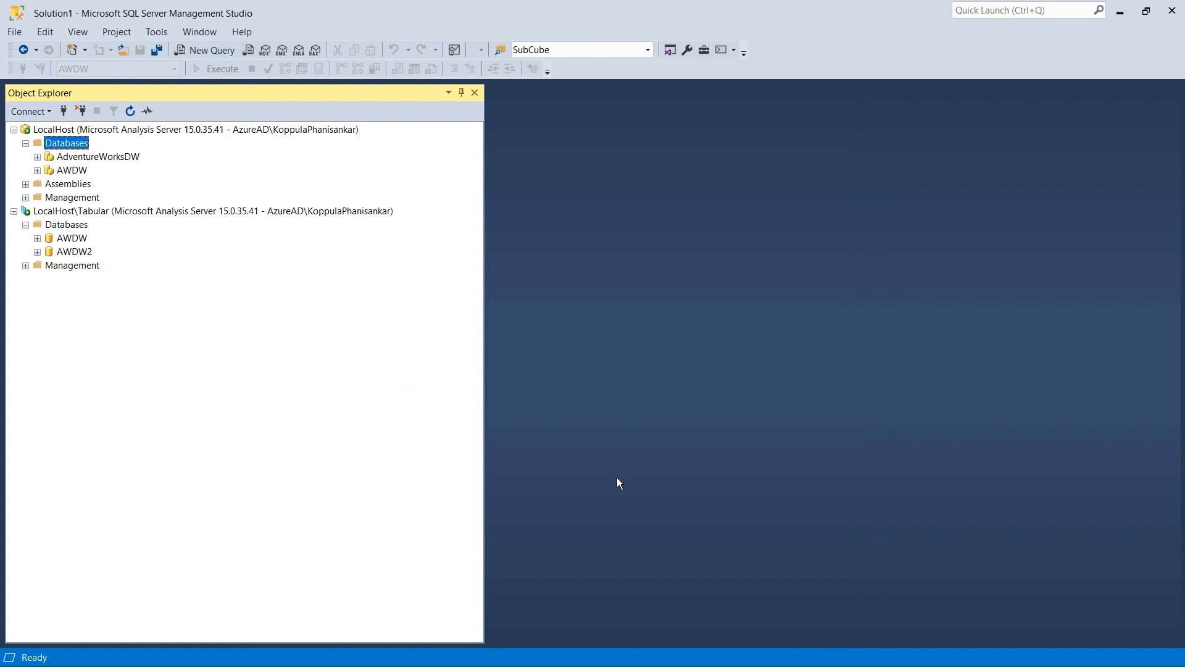
Refresh the LocalHost databases list and view the properties of the AWDW_Traning database.
{"action": "right_click", "coordinate": [73, 147]}
{"action": "left_click", "coordinate": [119, 235]}
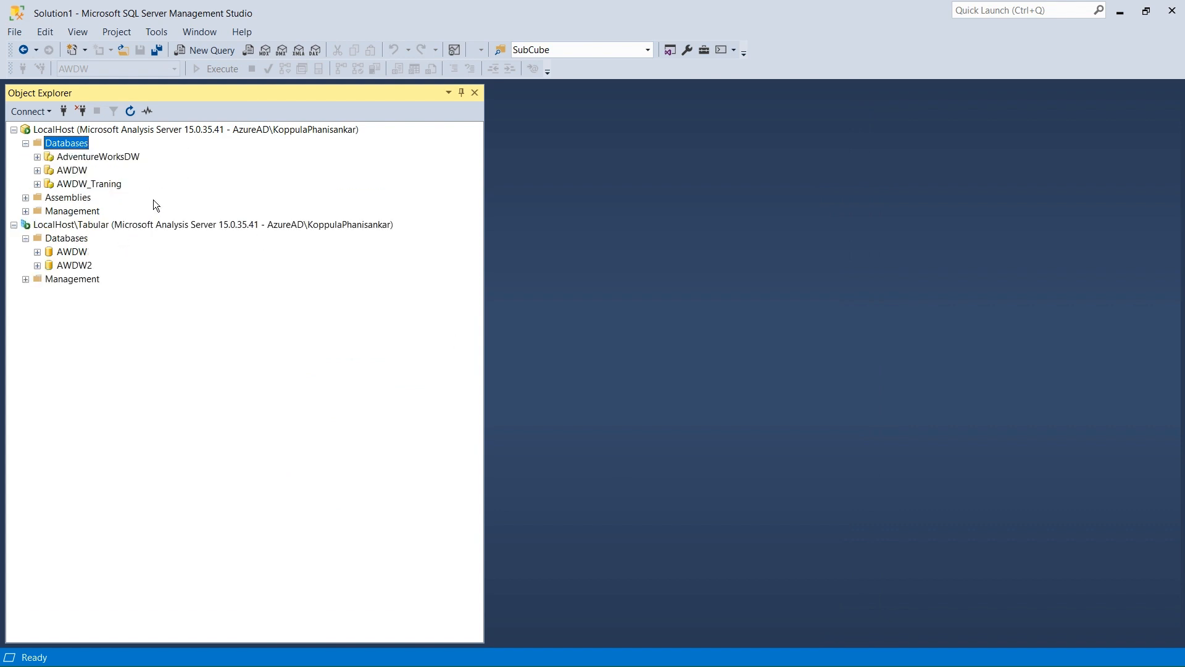
{"action": "left_click", "coordinate": [90, 184]}
{"action": "right_click", "coordinate": [90, 184]}
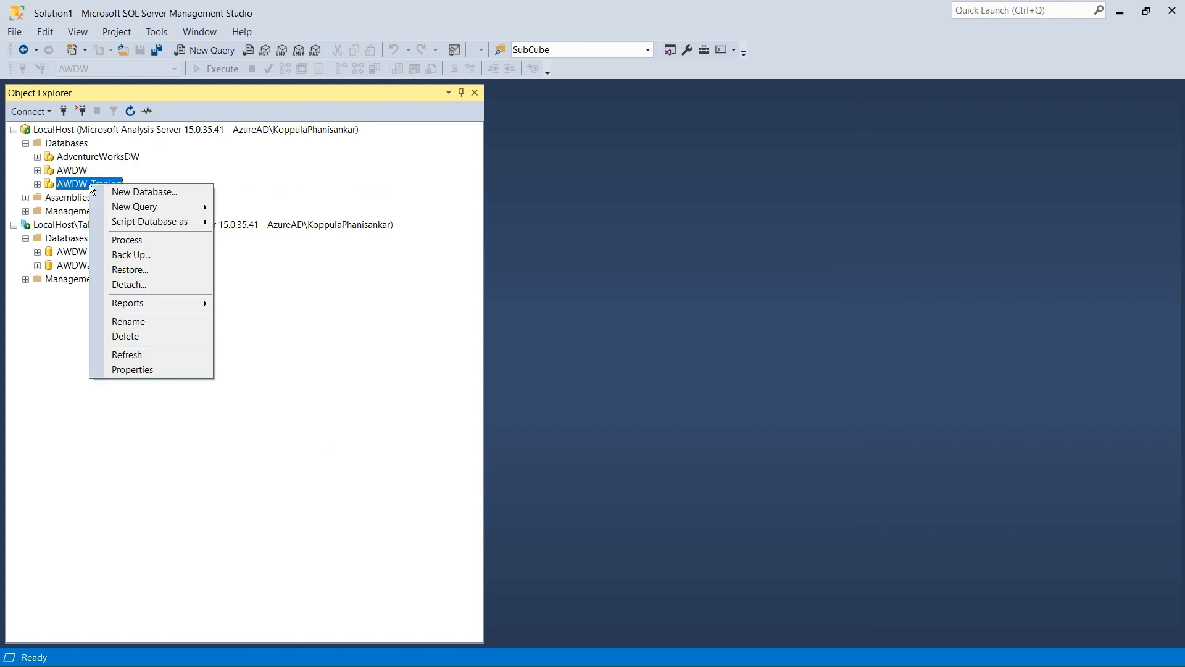
{"action": "left_click", "coordinate": [126, 369]}
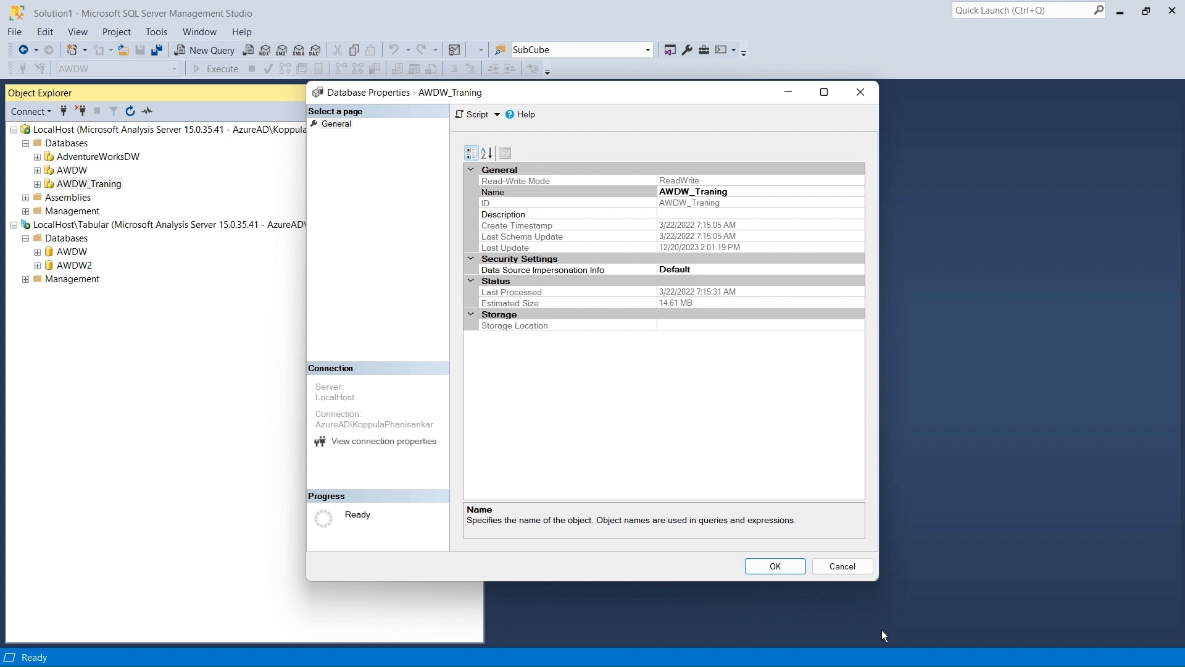
{"action": "left_click", "coordinate": [859, 573]}
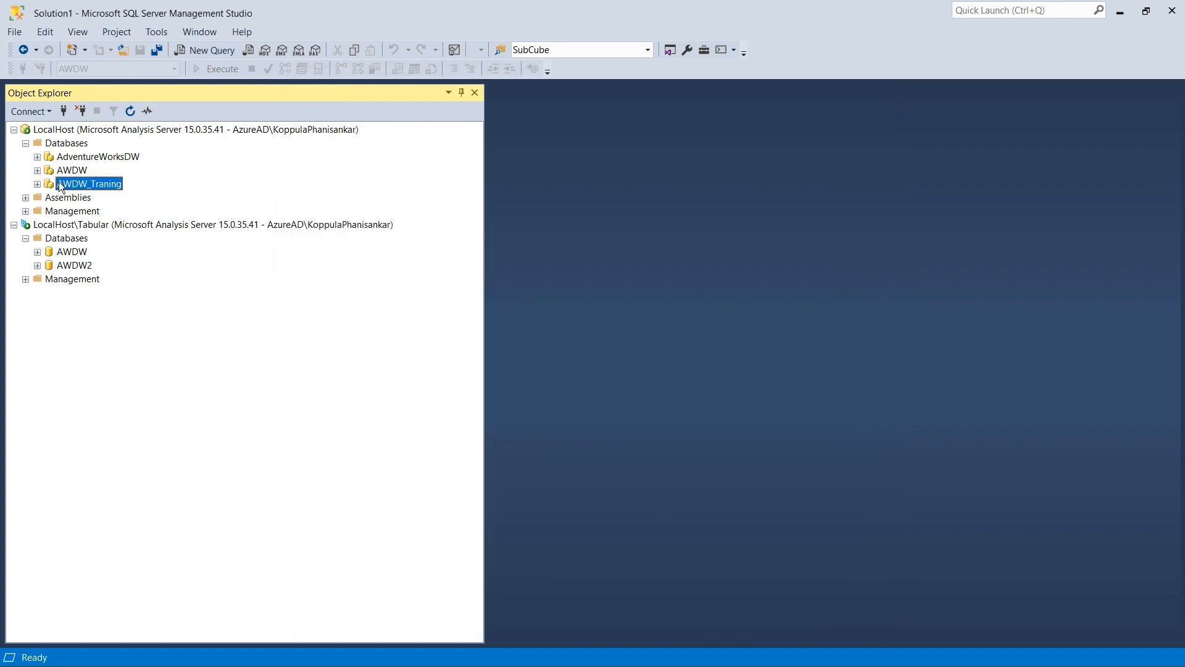
Expand the AWDW_Traning database's cubes, browse the Adventure Works cube, and close its browser.
{"action": "left_click", "coordinate": [38, 184]}
{"action": "left_click", "coordinate": [49, 224]}
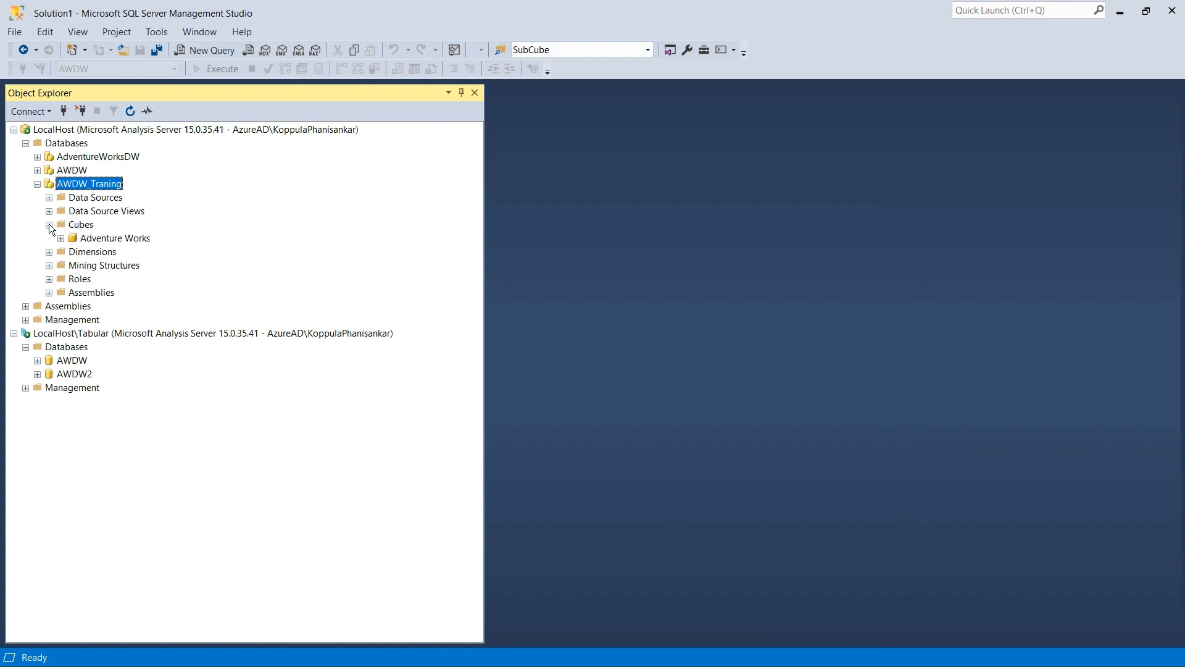
{"action": "right_click", "coordinate": [113, 243]}
{"action": "left_click", "coordinate": [137, 247]}
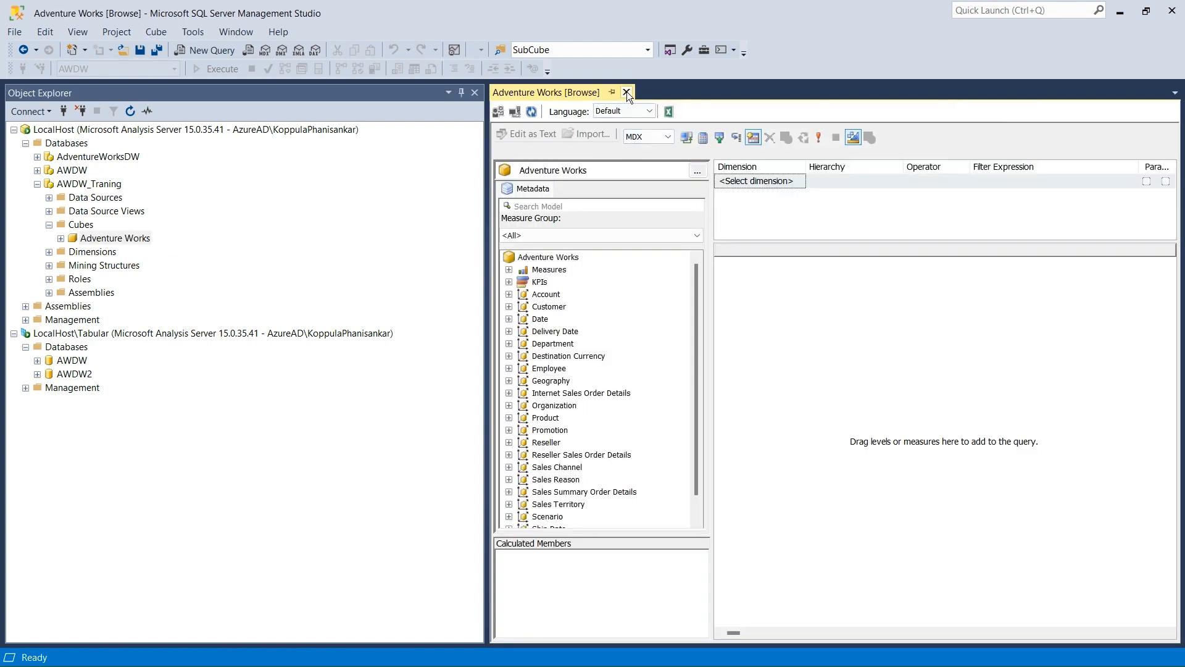
{"action": "left_click", "coordinate": [627, 91]}
Open a new MDX query on the AWDW_Traning database, close it, and collapse the database node.
{"action": "left_click", "coordinate": [89, 184]}
{"action": "right_click", "coordinate": [97, 184]}
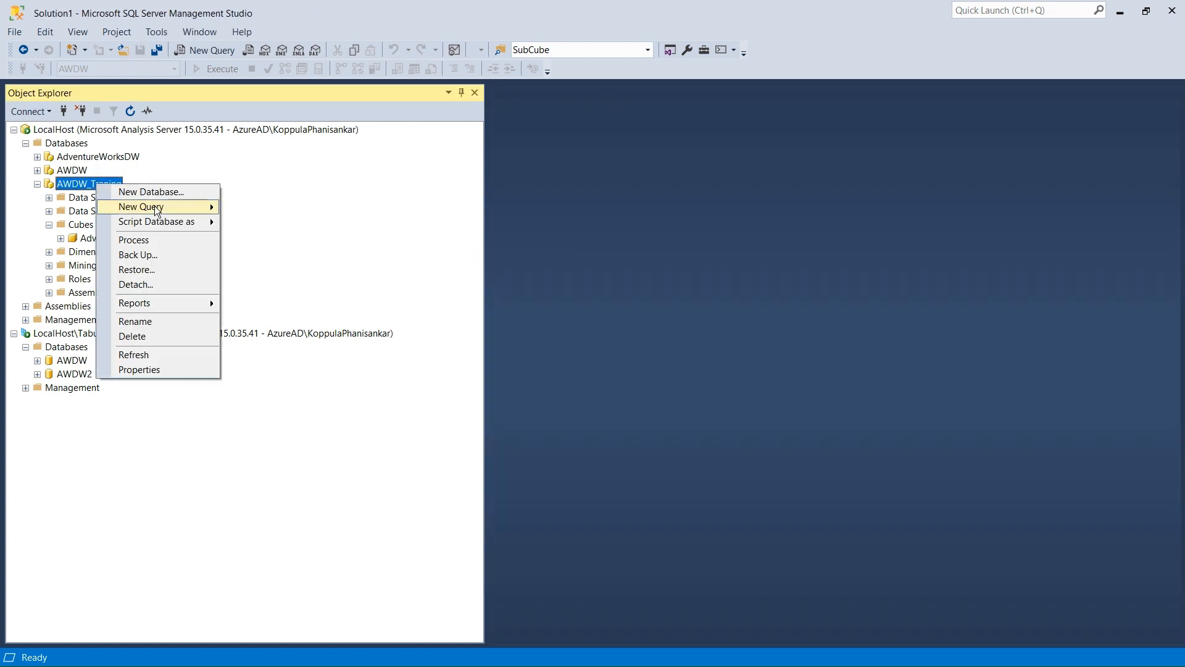
{"action": "mouse_move", "coordinate": [154, 206]}
{"action": "left_click", "coordinate": [257, 225]}
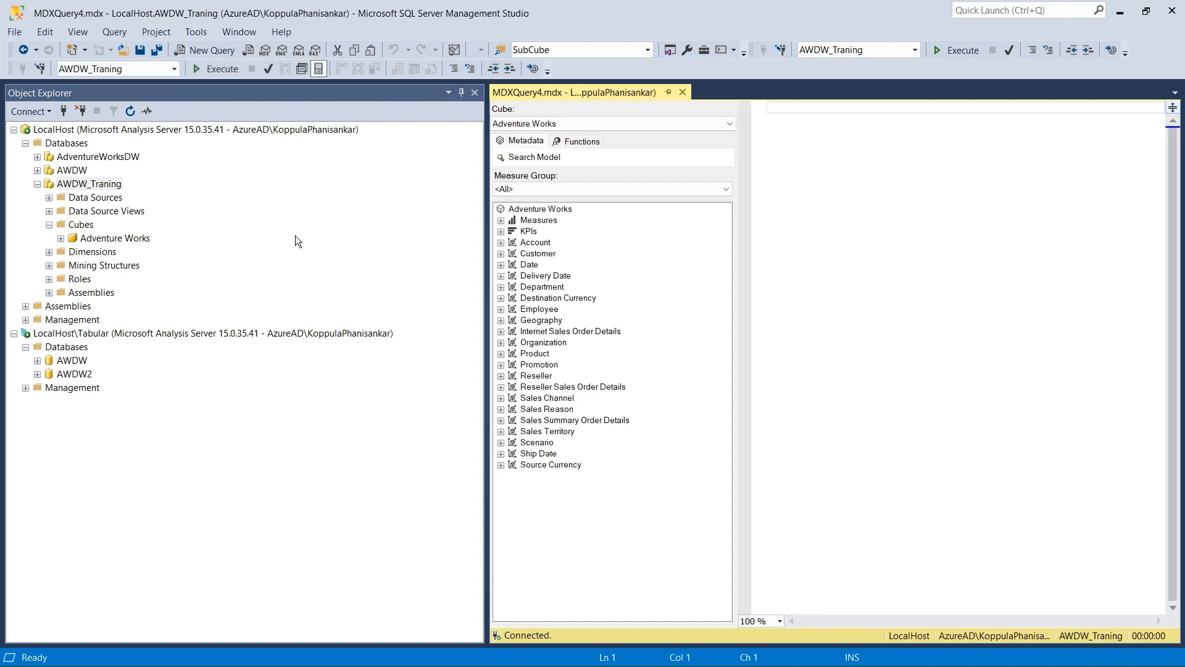
{"action": "left_click", "coordinate": [682, 92]}
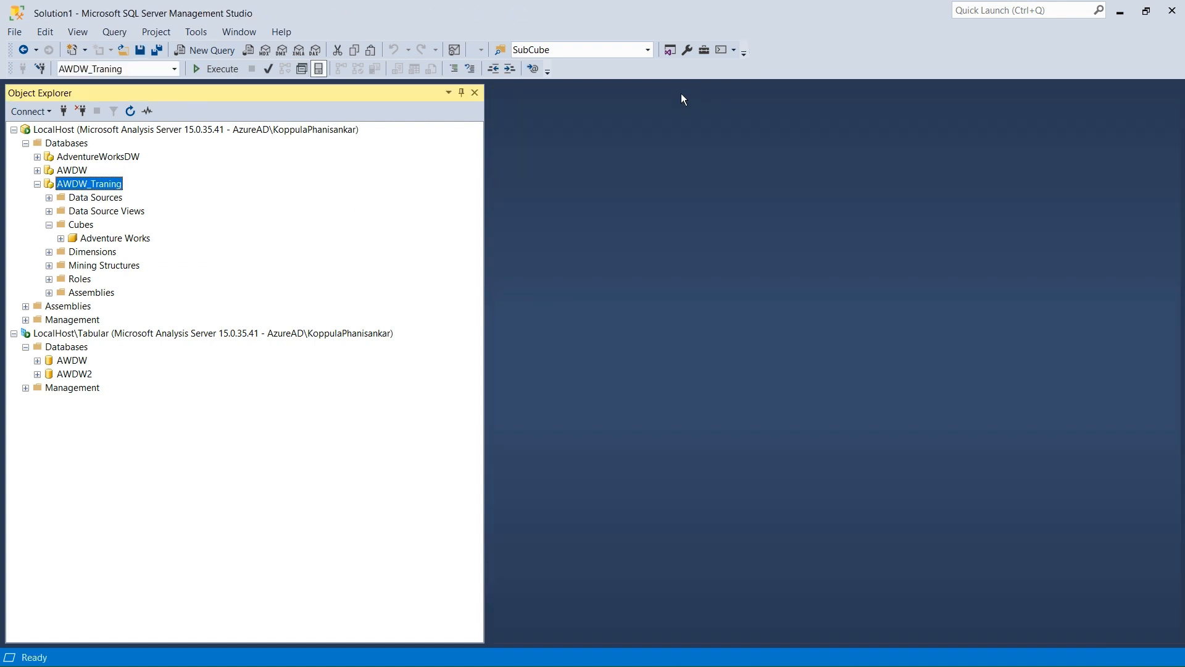
{"action": "left_click", "coordinate": [37, 184]}
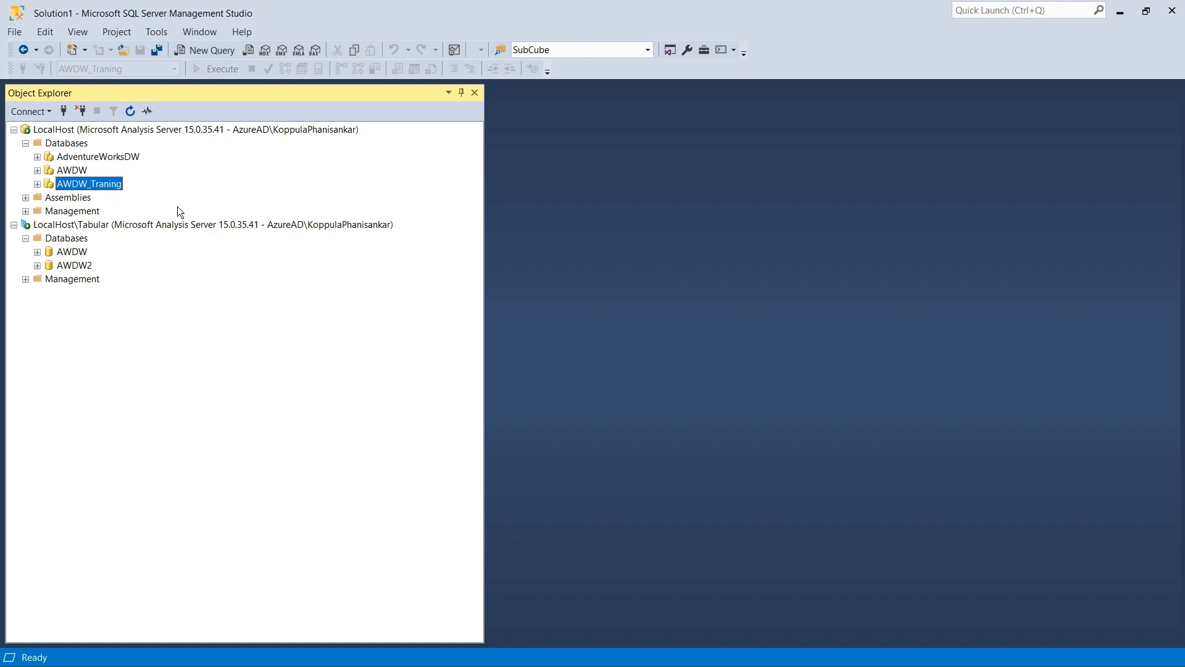
{"action": "left_click", "coordinate": [189, 128]}
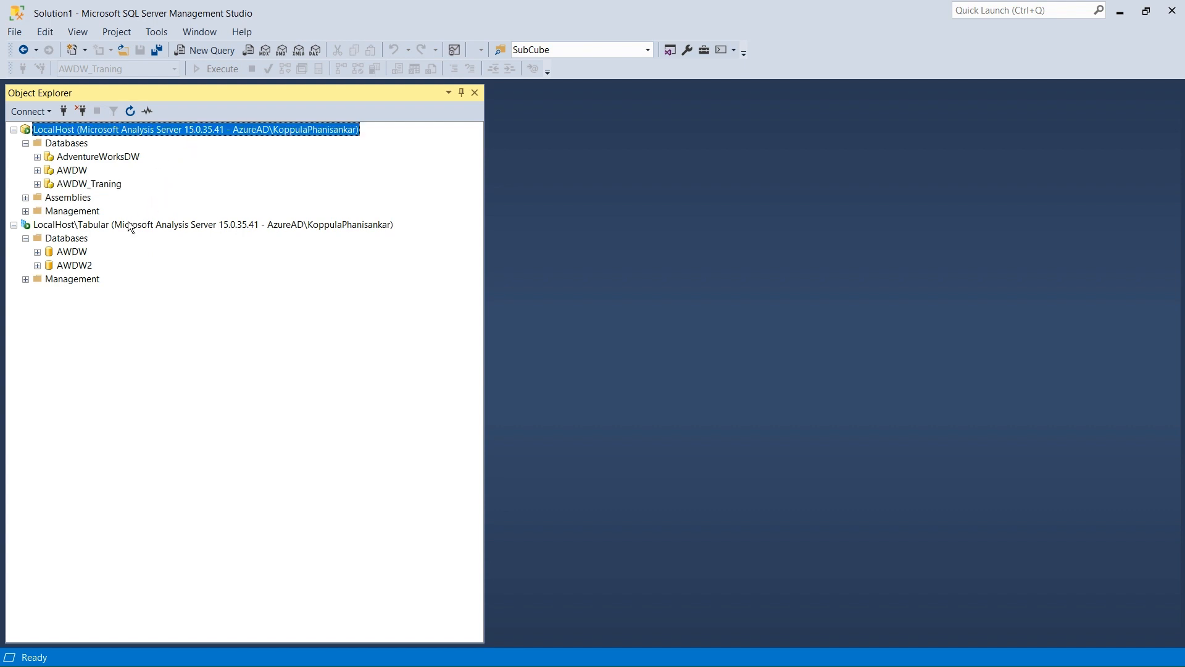
{"action": "left_click", "coordinate": [98, 228]}
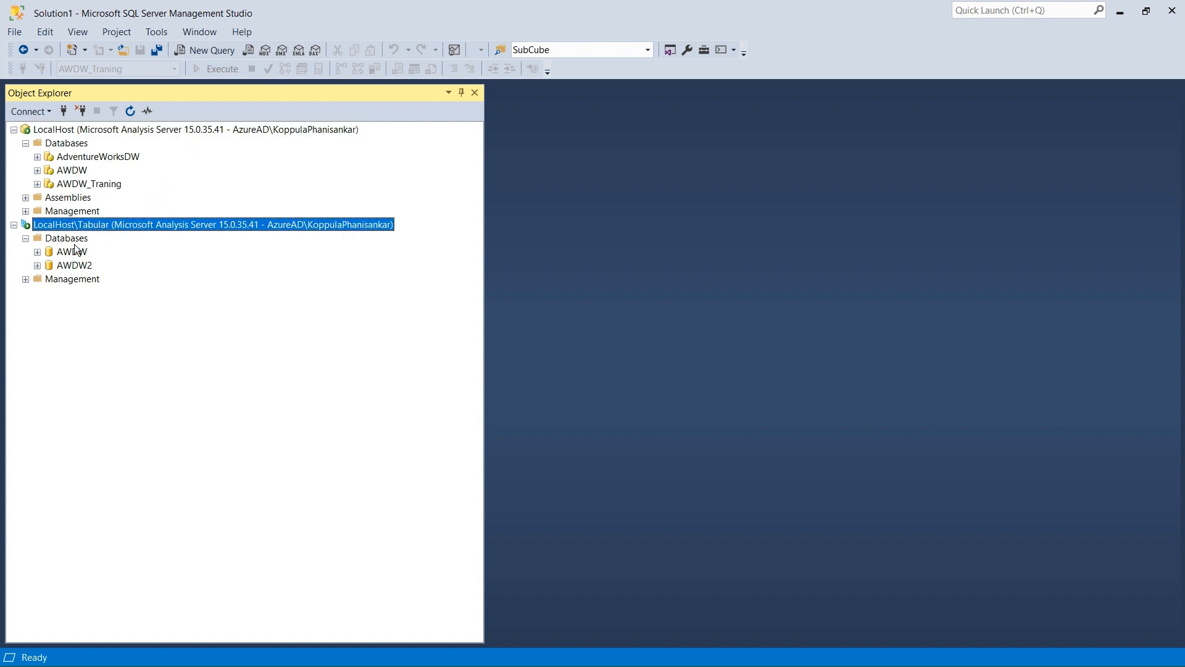
{"action": "left_click", "coordinate": [72, 242]}
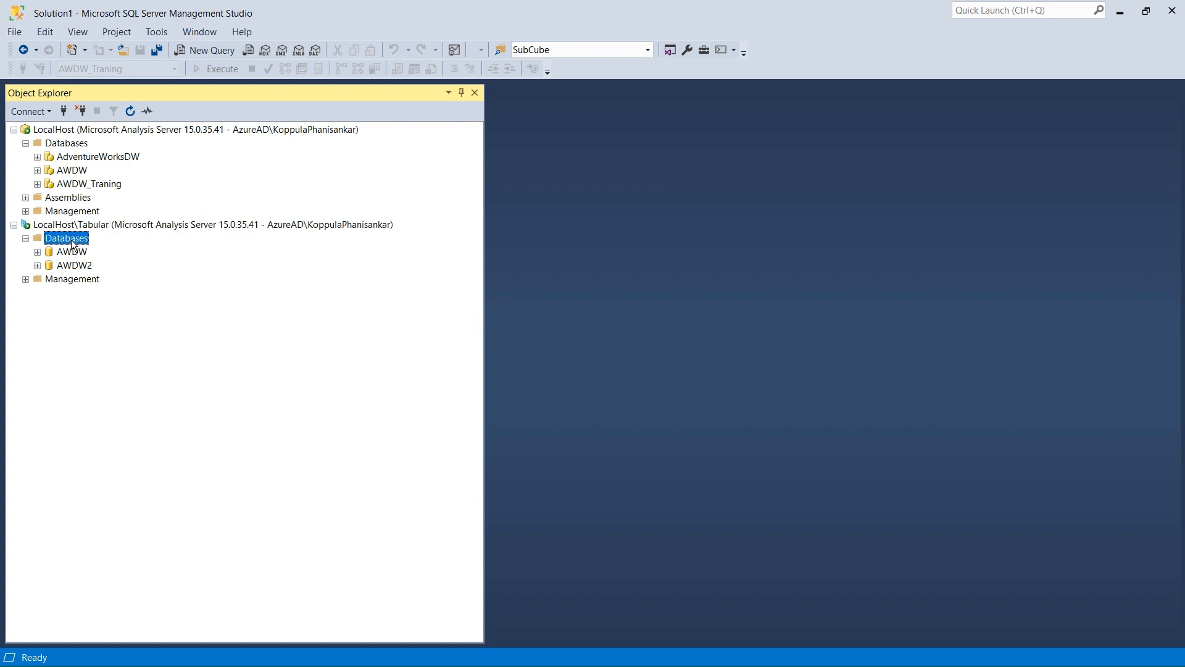
{"action": "left_click", "coordinate": [82, 226]}
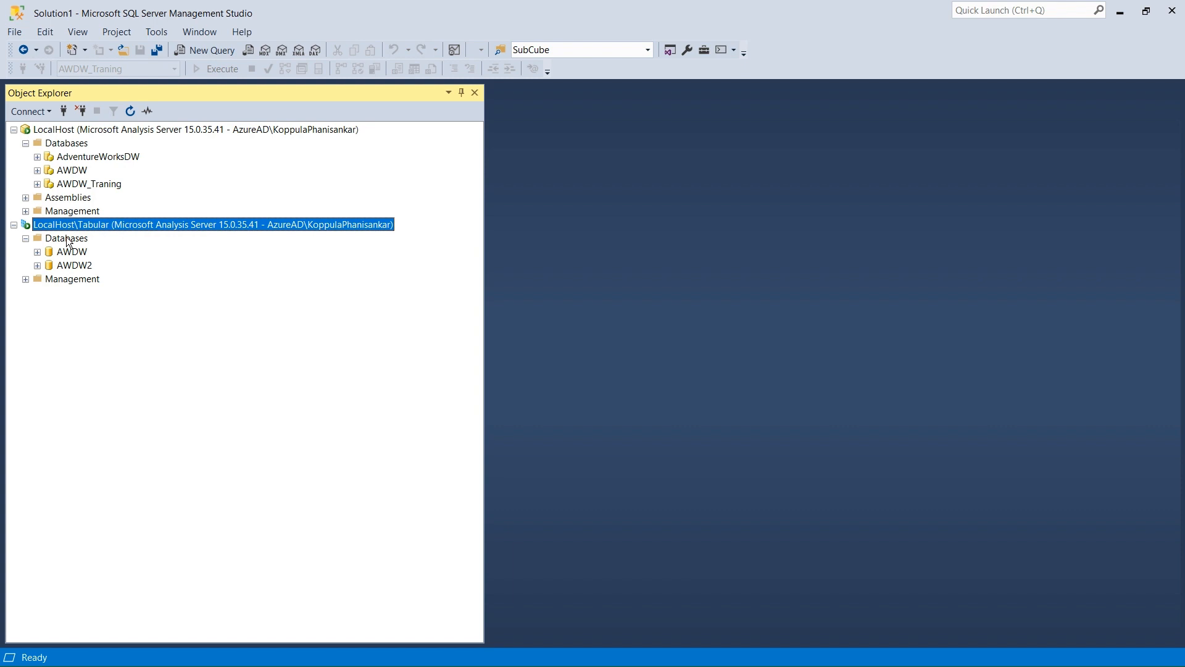
Start a database restore on the LocalHost\Tabular server and choose AWDW.abf from the OLAP\Backup folder as the backup file.
{"action": "left_click", "coordinate": [68, 240]}
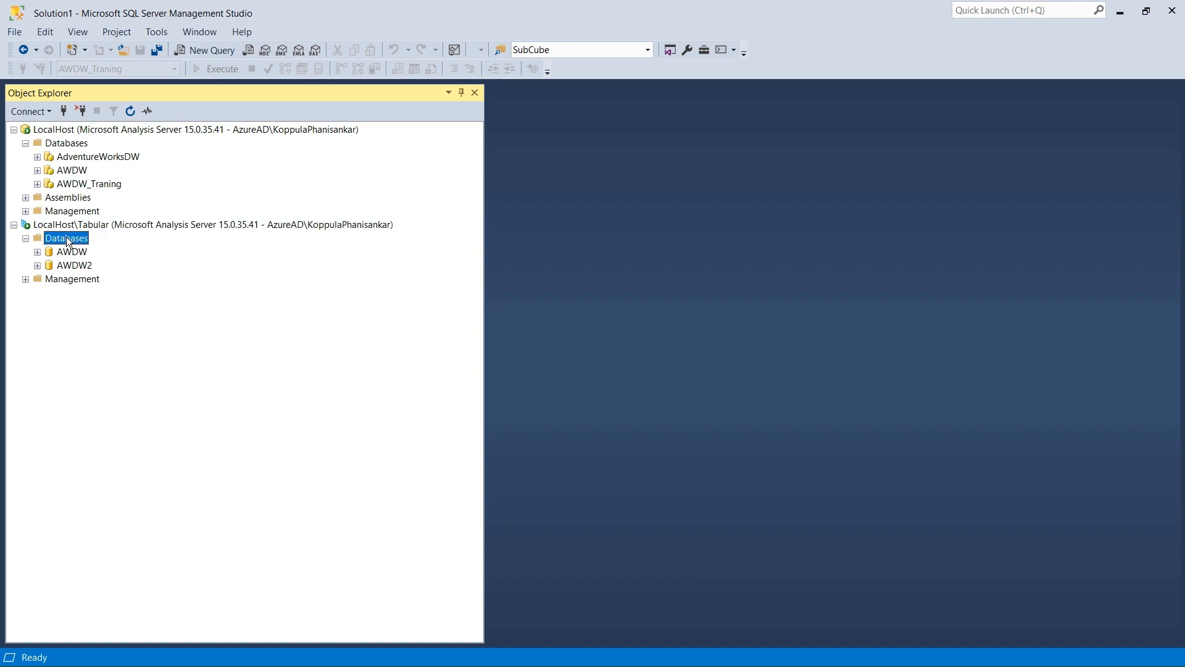
{"action": "right_click", "coordinate": [67, 238]}
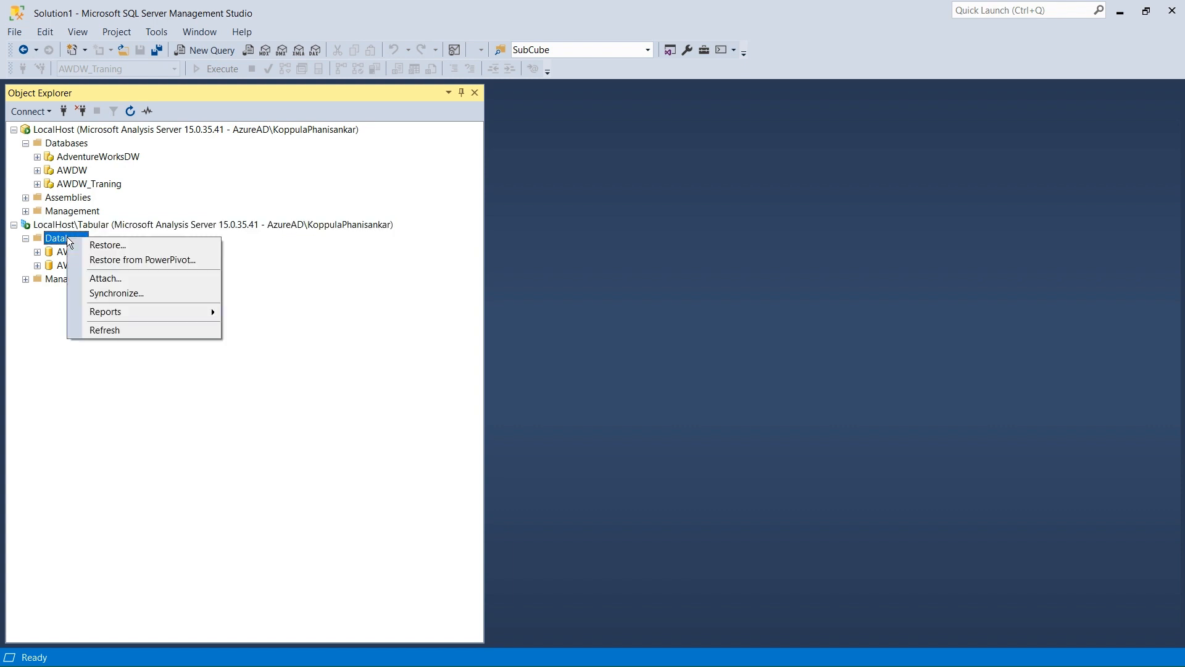
{"action": "left_click", "coordinate": [88, 244]}
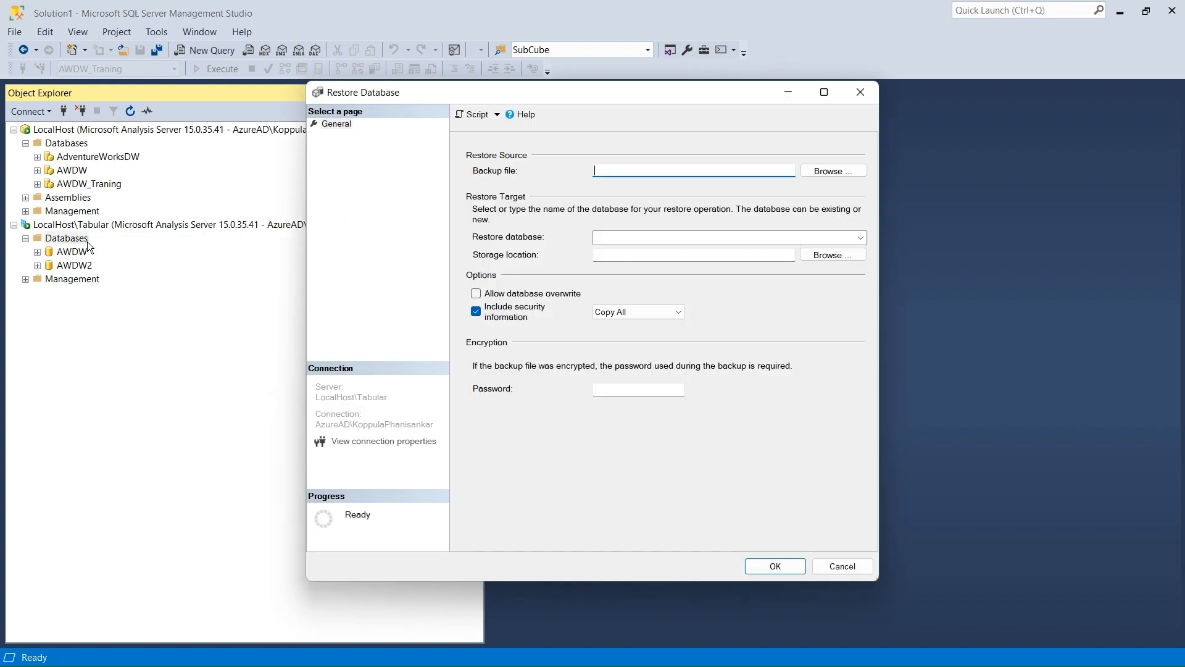
{"action": "left_click", "coordinate": [813, 171]}
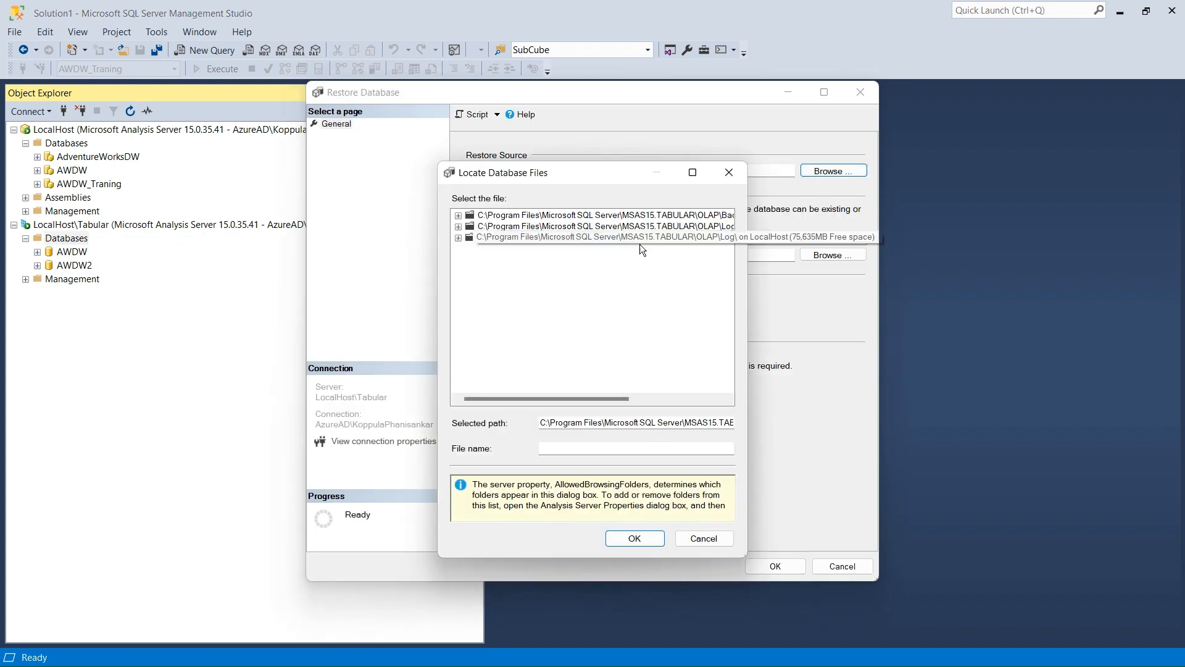
{"action": "left_click", "coordinate": [693, 173]}
{"action": "left_click", "coordinate": [21, 49]}
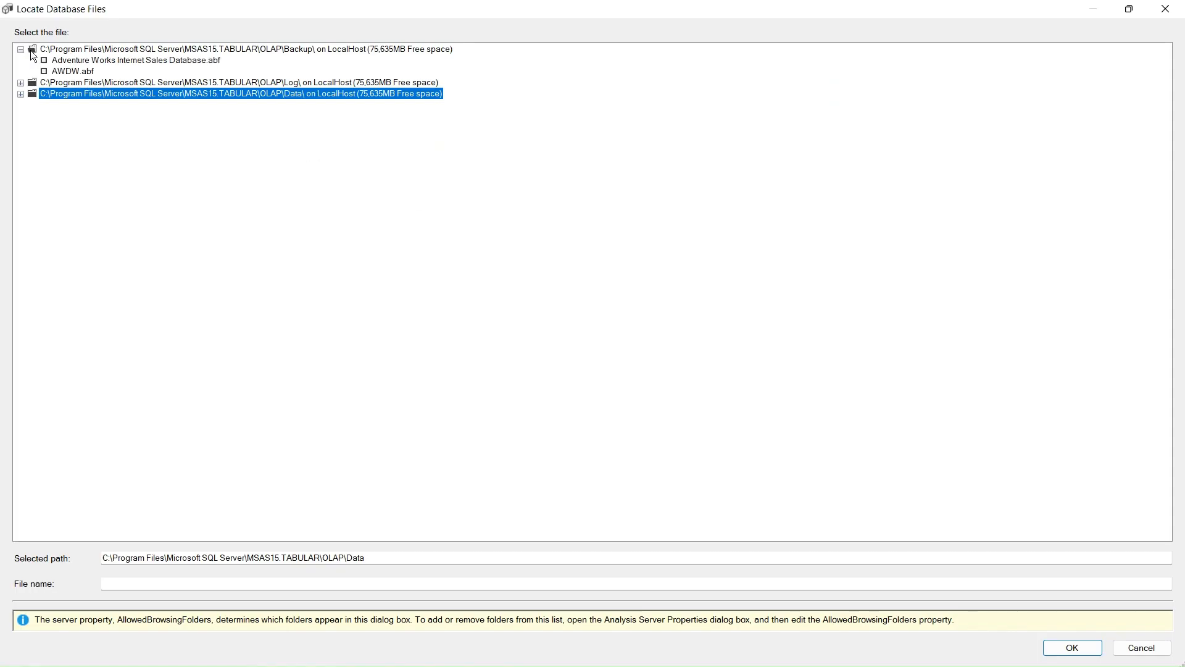
{"action": "left_click", "coordinate": [246, 50]}
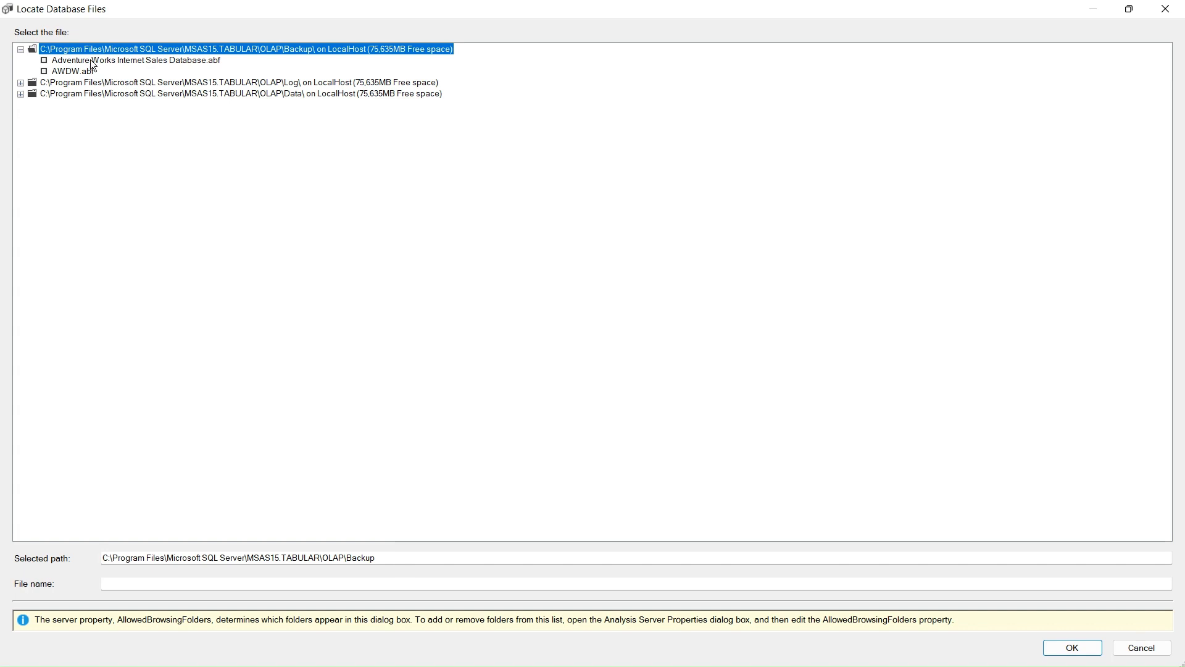
{"action": "left_click", "coordinate": [71, 72]}
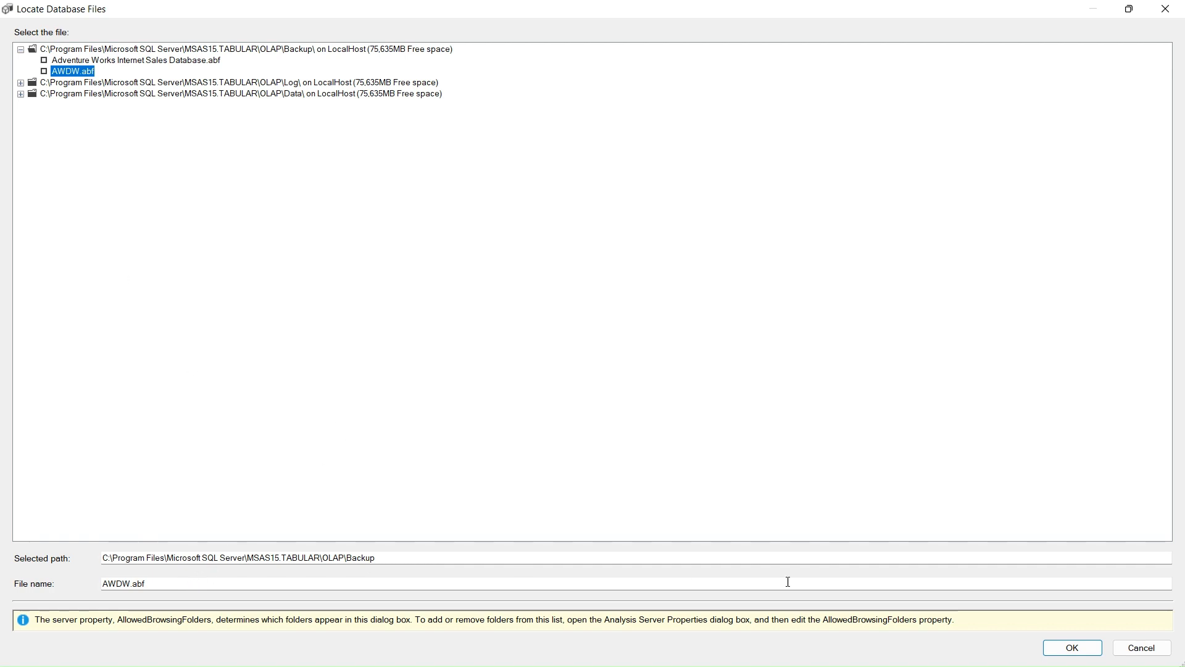
{"action": "left_click", "coordinate": [1066, 648]}
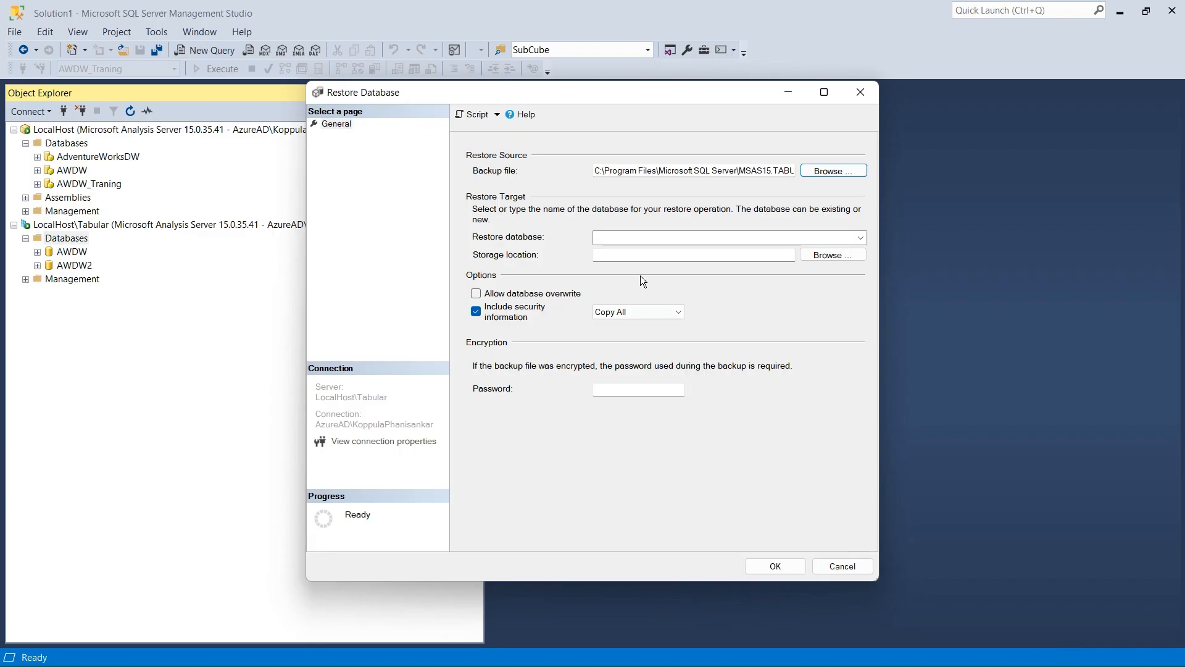
Name the restore database AWDW3 and set its storage location to the Tabular server's OLAP\Data folder.
{"action": "left_click", "coordinate": [696, 237]}
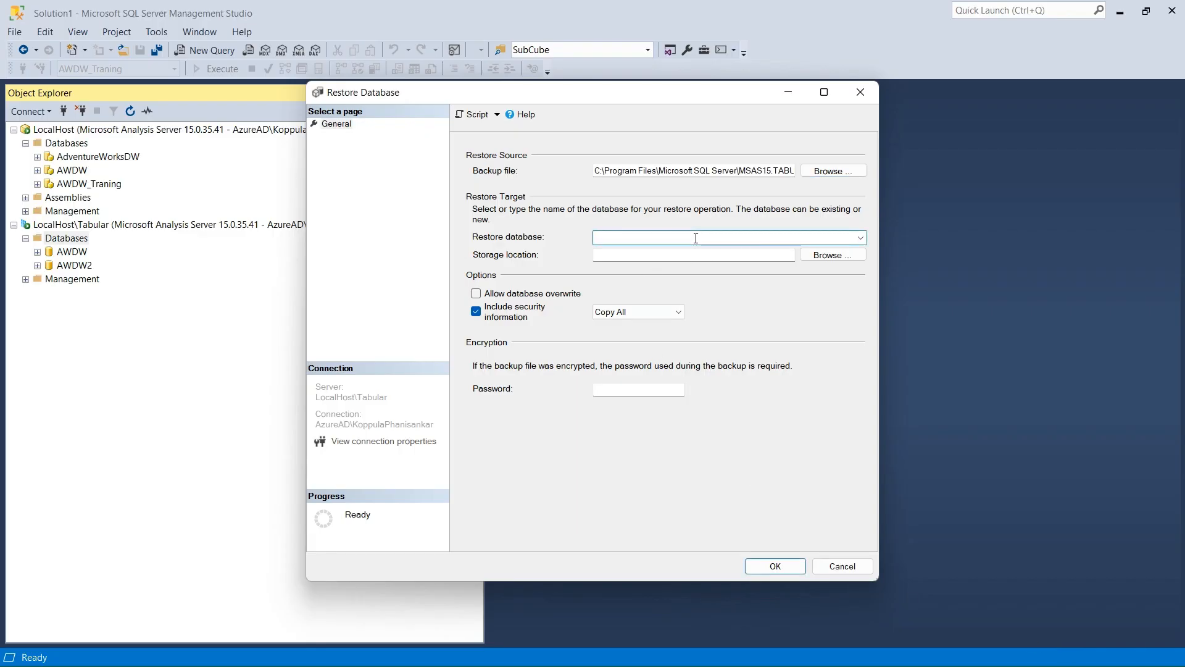
{"action": "type", "text": "AWDW3"}
{"action": "left_click", "coordinate": [839, 253]}
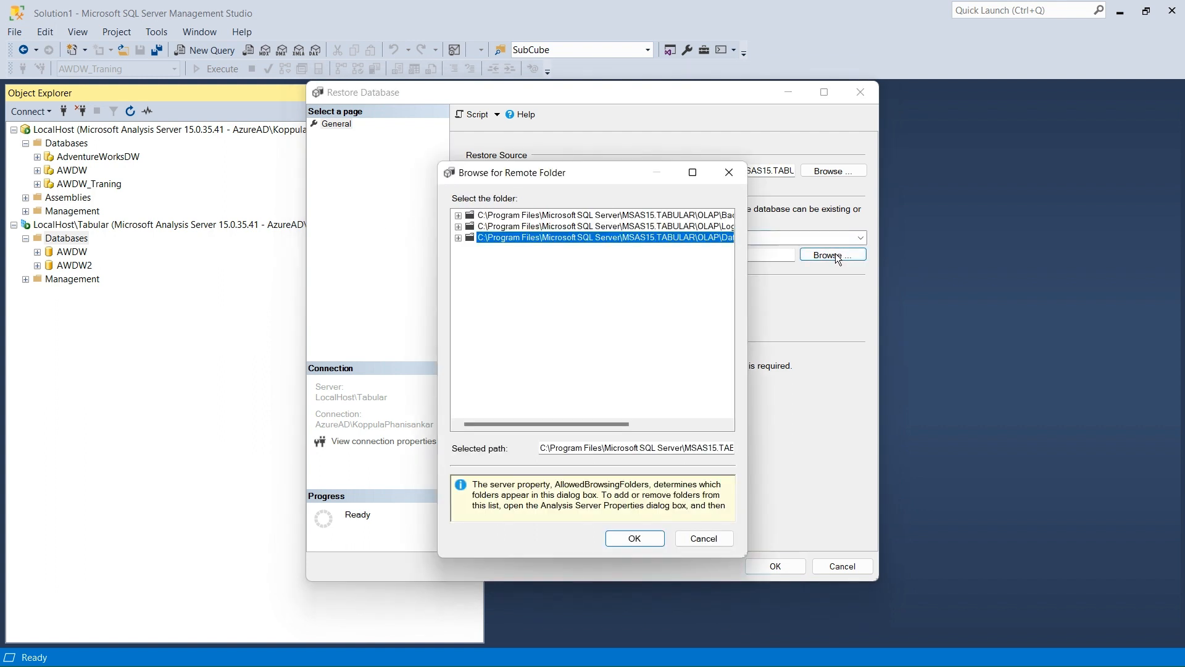
{"action": "left_click", "coordinate": [578, 241]}
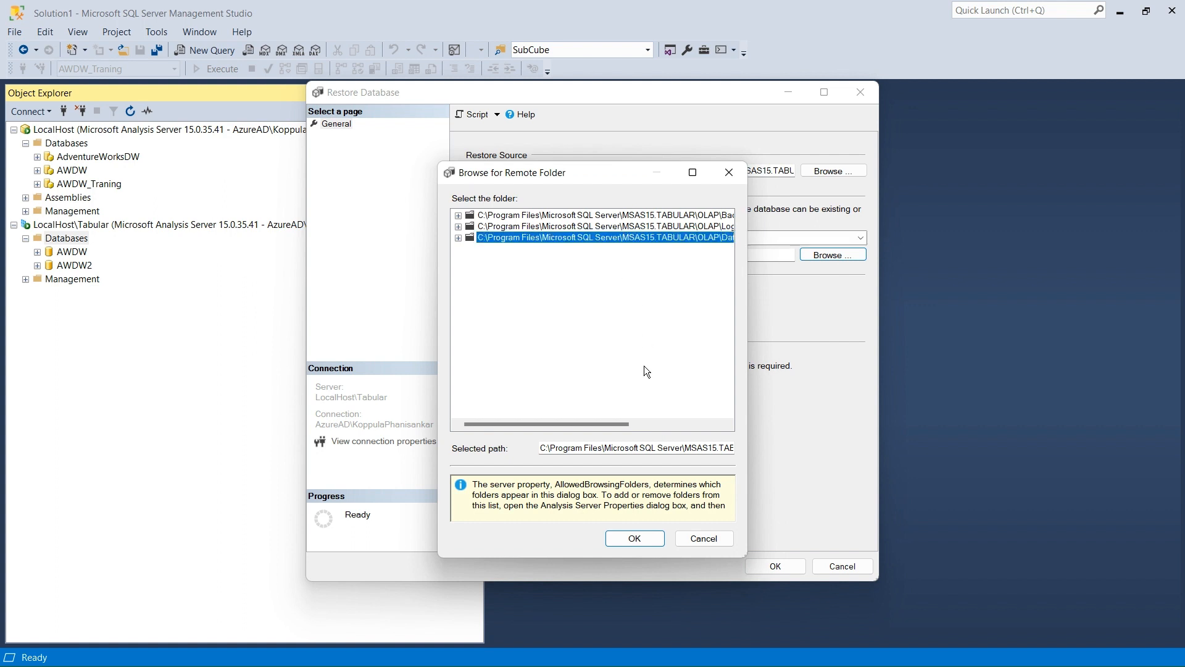
{"action": "left_click", "coordinate": [633, 539]}
Allow database overwrite and run the restore of AWDW3.
{"action": "left_click", "coordinate": [477, 294]}
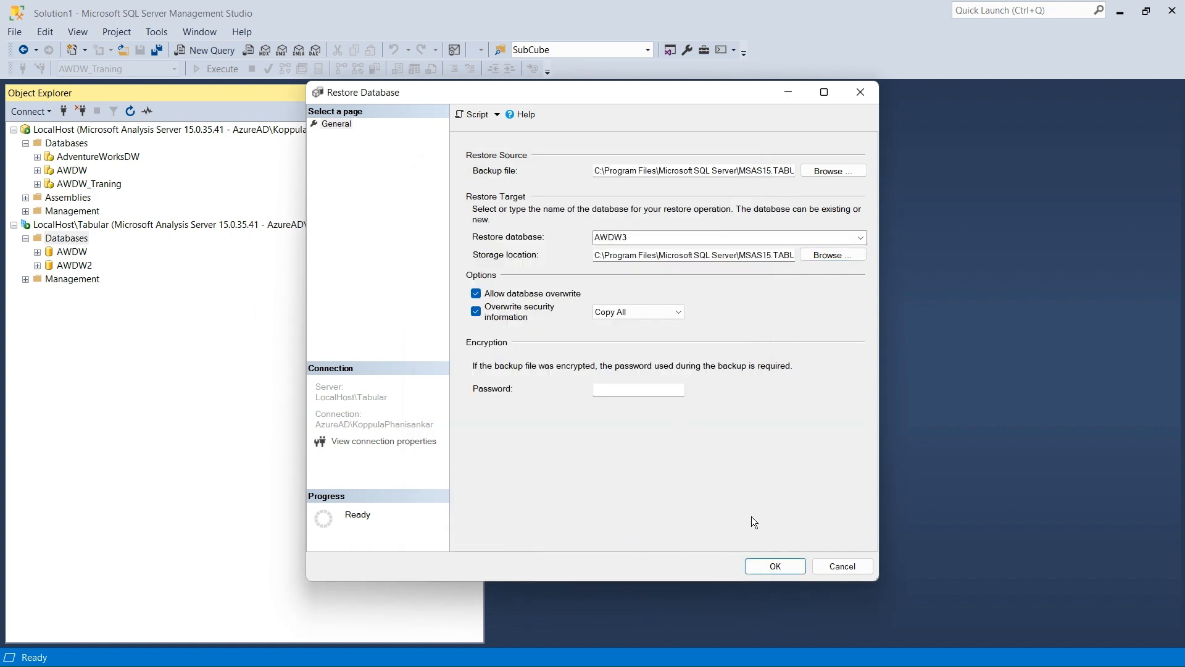
{"action": "left_click", "coordinate": [774, 566]}
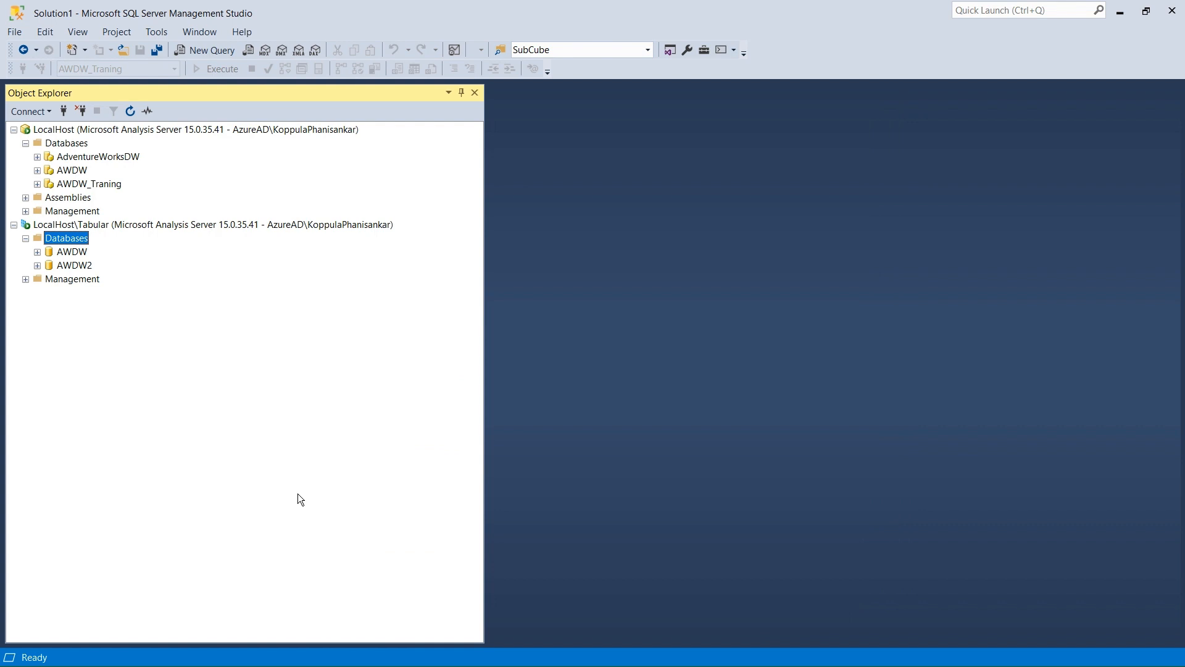
Refresh the LocalHost\Tabular databases list and open a new query on the AWDW3 database.
{"action": "right_click", "coordinate": [59, 242]}
{"action": "left_click", "coordinate": [115, 329]}
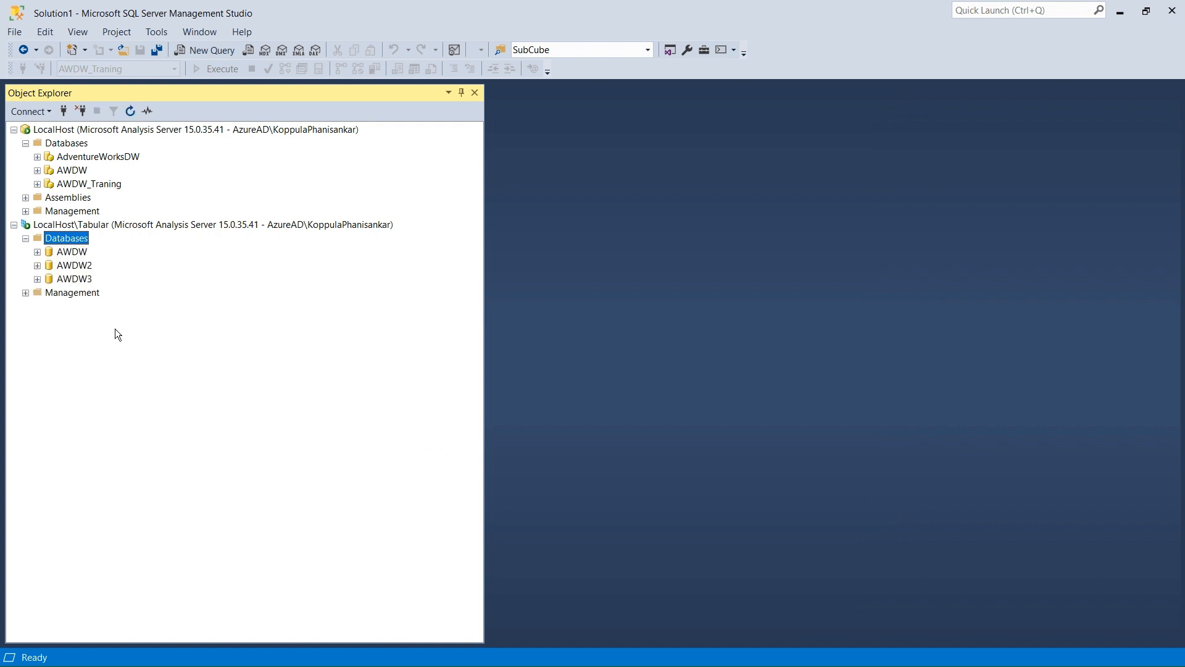
{"action": "right_click", "coordinate": [66, 280]}
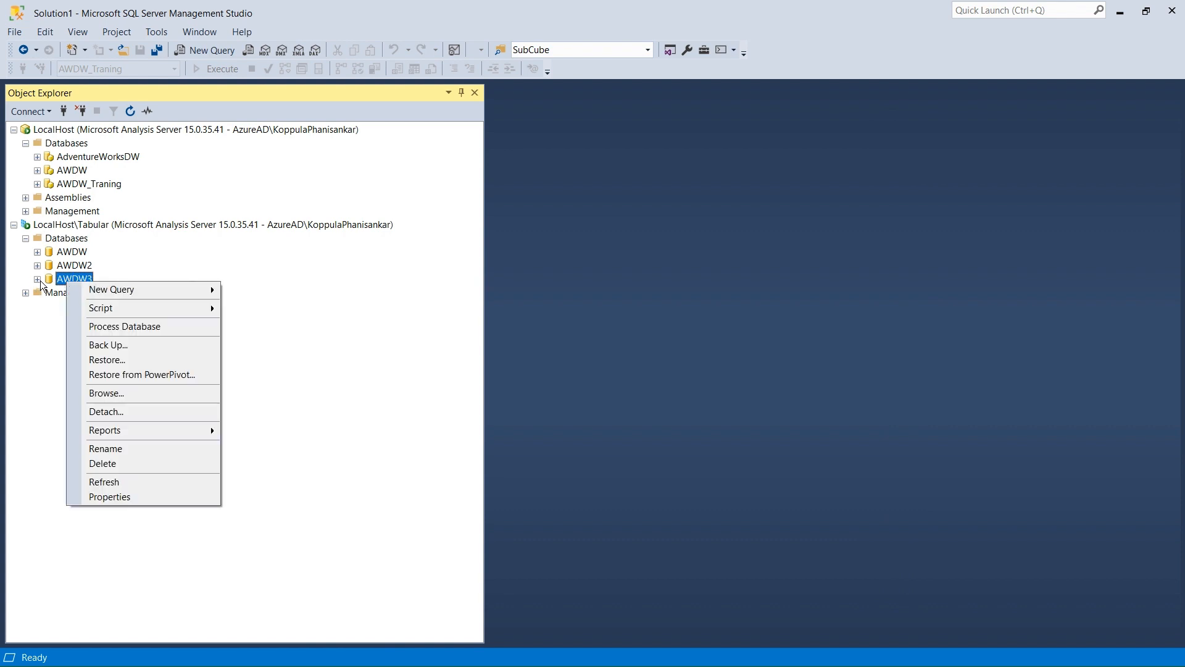
{"action": "right_click", "coordinate": [41, 282]}
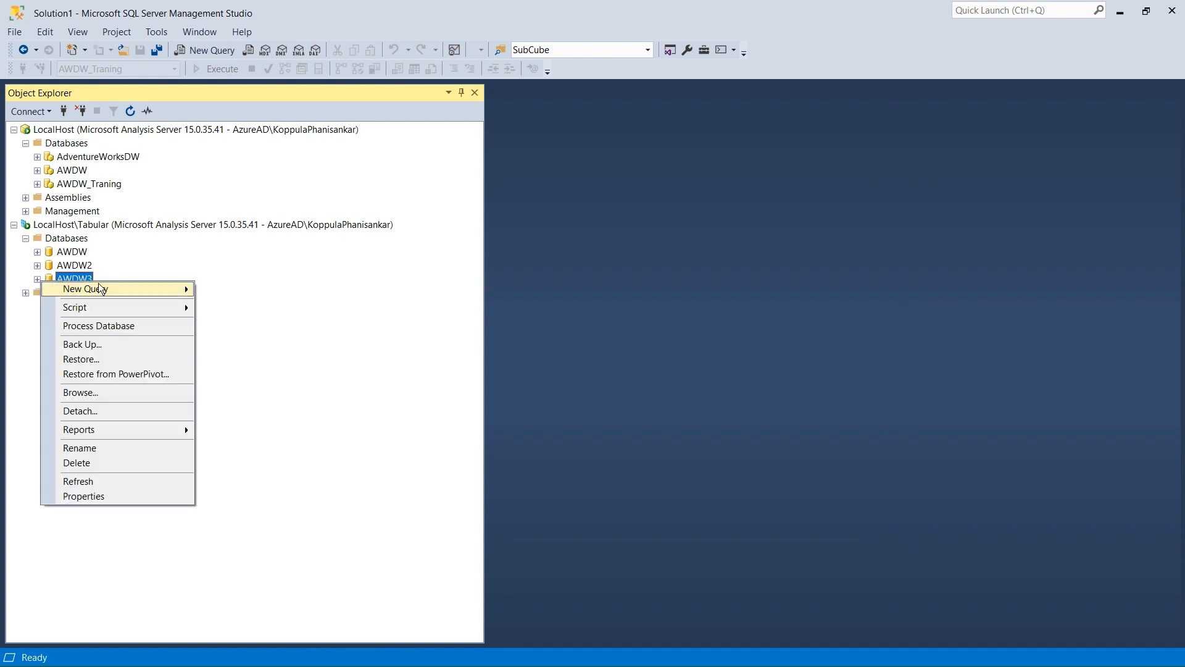
{"action": "mouse_move", "coordinate": [190, 295]}
{"action": "left_click", "coordinate": [239, 322]}
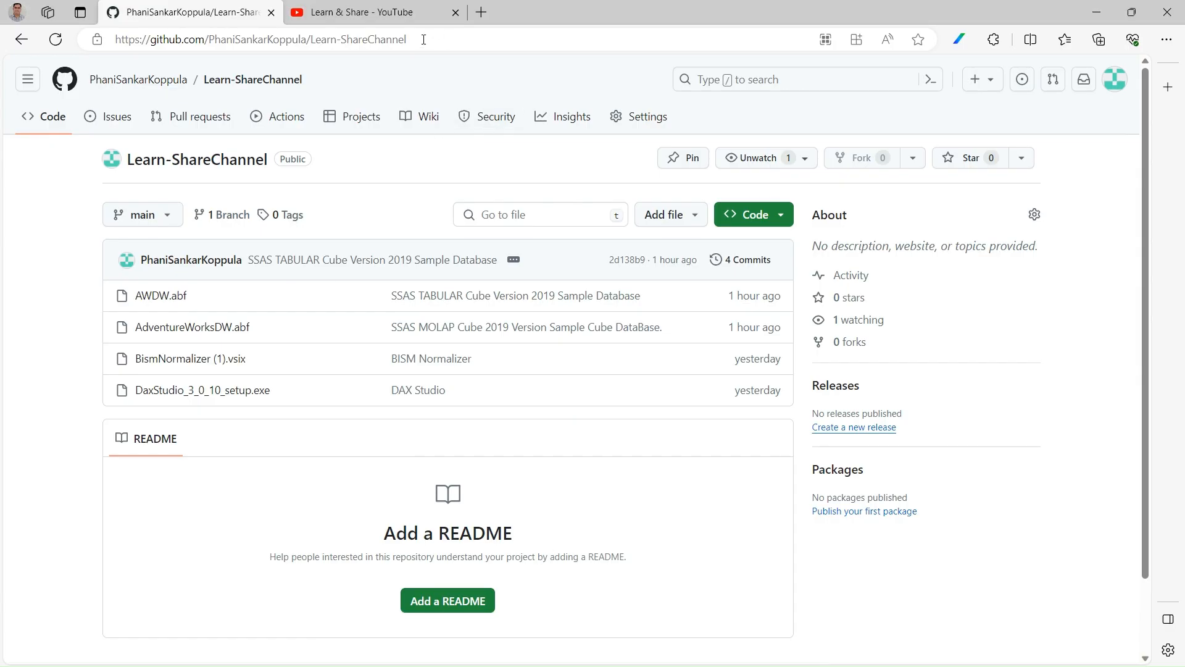
Switch to the browser and highlight the address of the Learn-ShareChannel GitHub repository that holds the sample backup files.
{"action": "left_click", "coordinate": [424, 39]}
{"action": "right_click", "coordinate": [422, 39]}
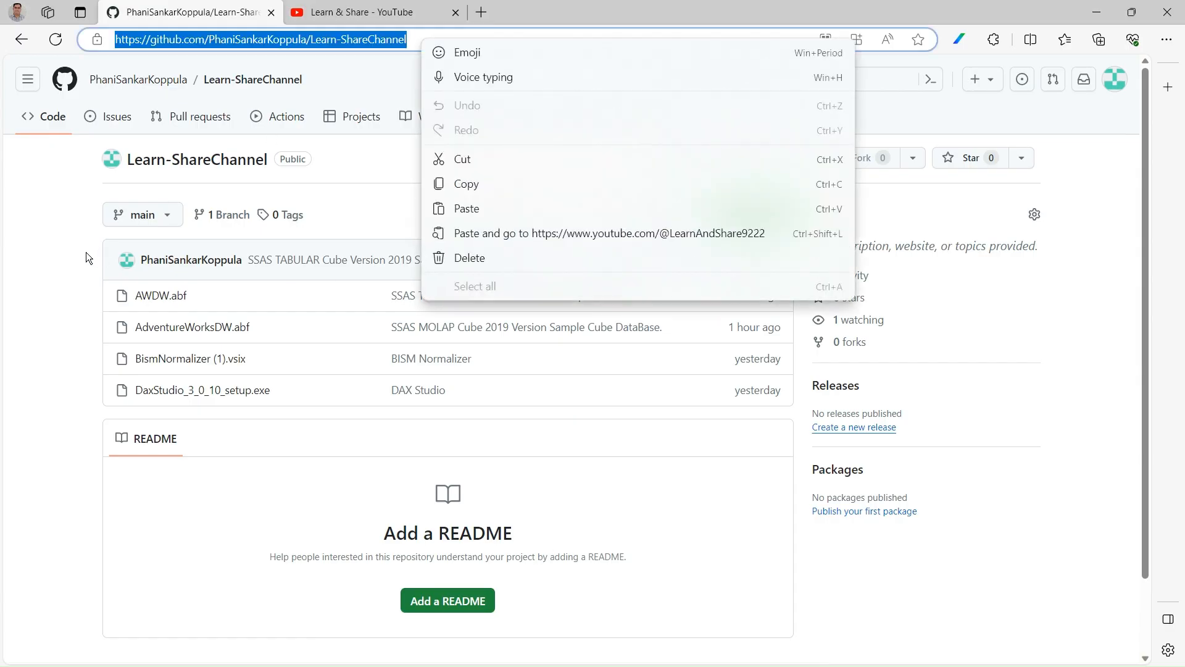
{"action": "left_click", "coordinate": [38, 241]}
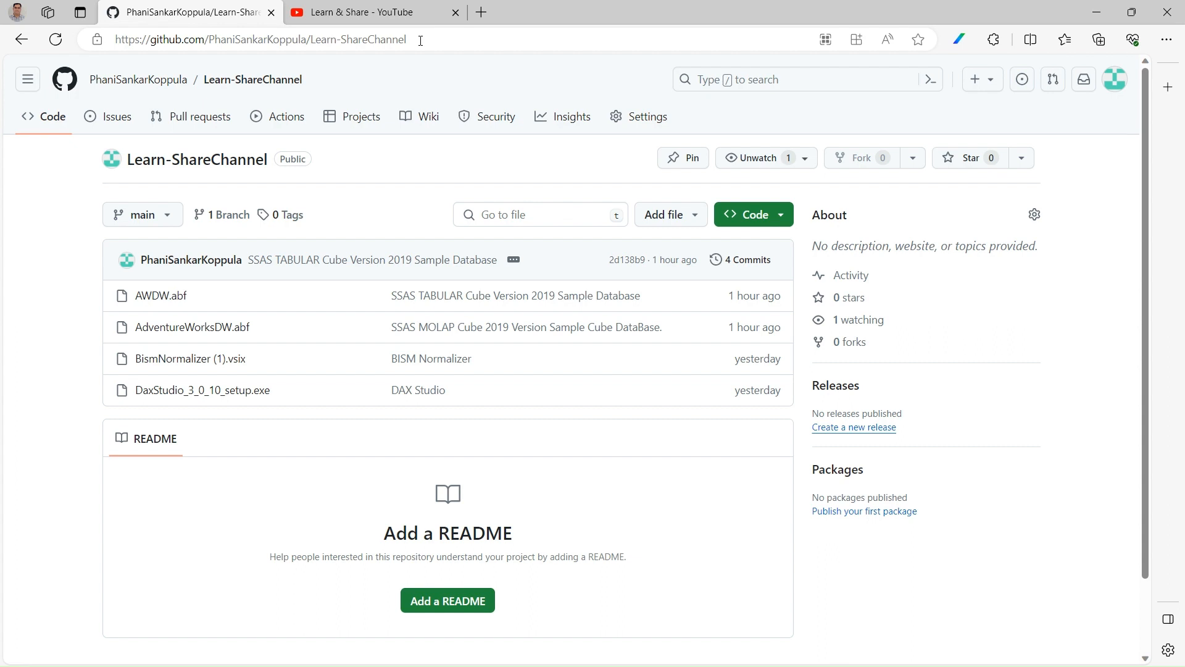
{"action": "left_click", "coordinate": [420, 41]}
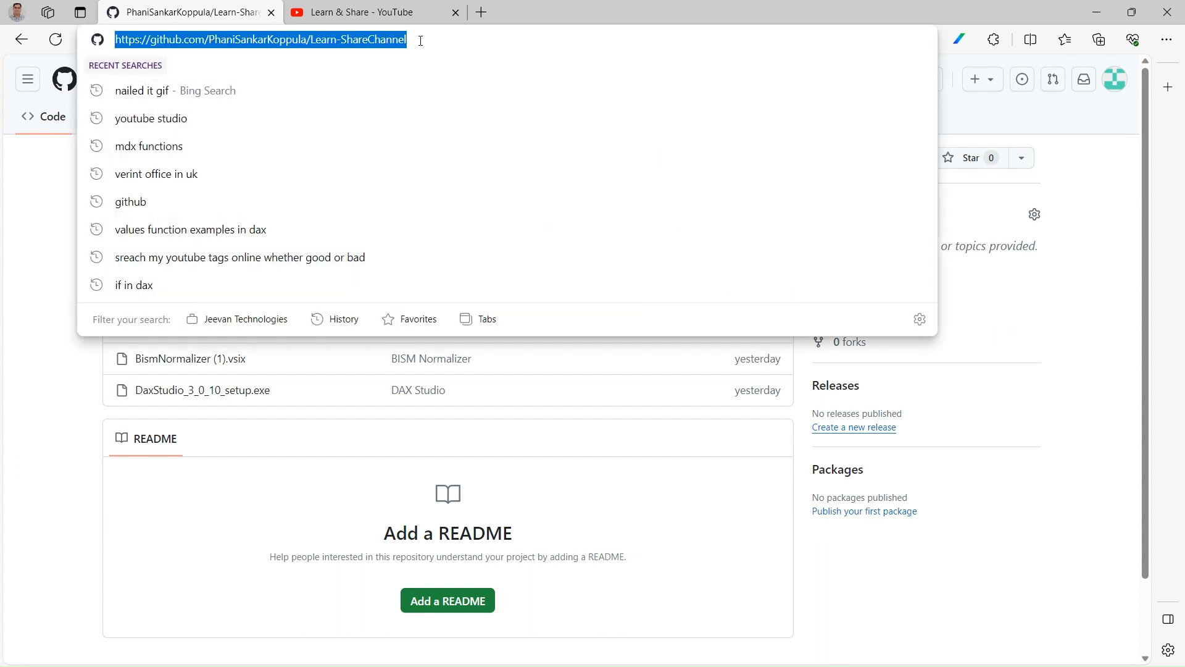
{"action": "left_click", "coordinate": [25, 210]}
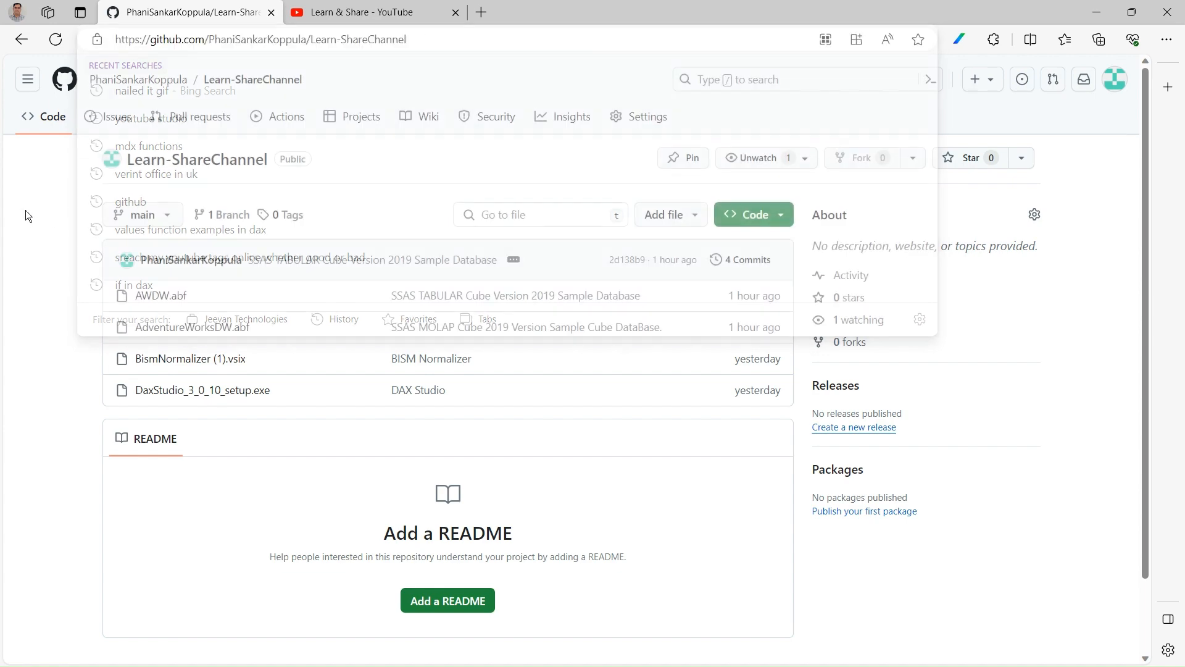
{"action": "left_click", "coordinate": [414, 41]}
{"action": "left_click", "coordinate": [13, 262]}
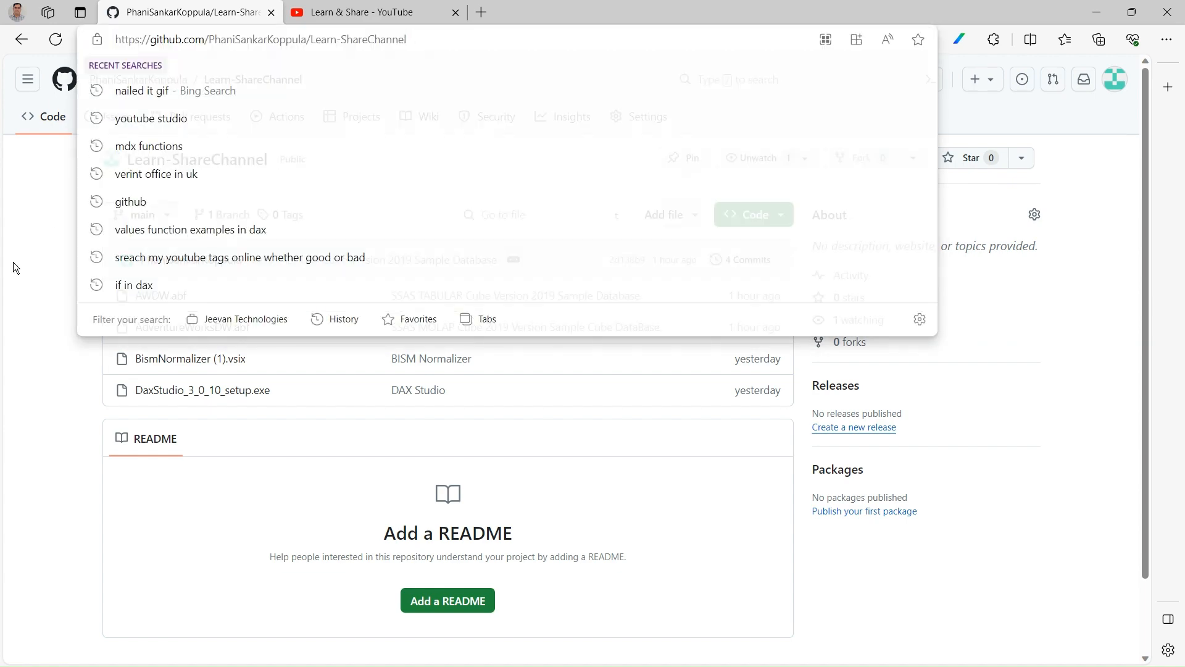